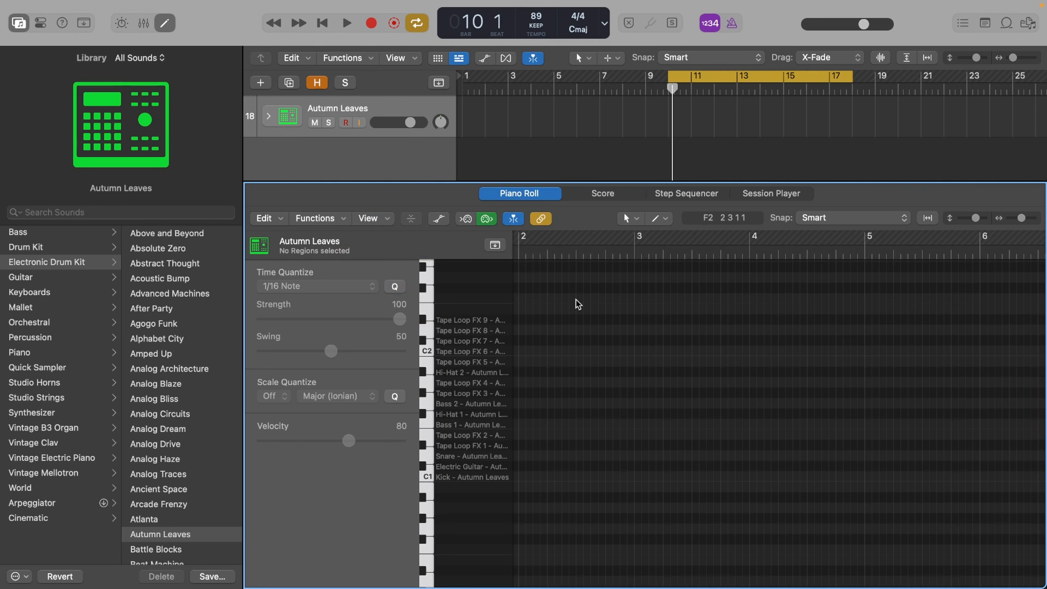
# Draw kick notes on beats 1 and 3 of bar 10 in a new Autumn Leaves region
pyautogui.press('Return')
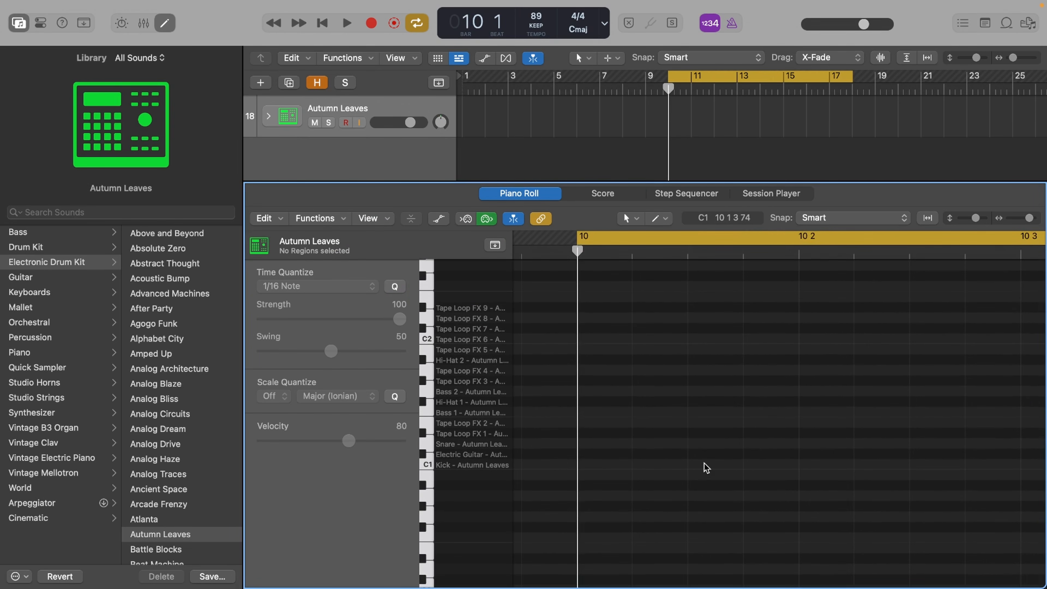
pyautogui.keyDown('super'); pyautogui.click(599, 464); pyautogui.keyUp('super')
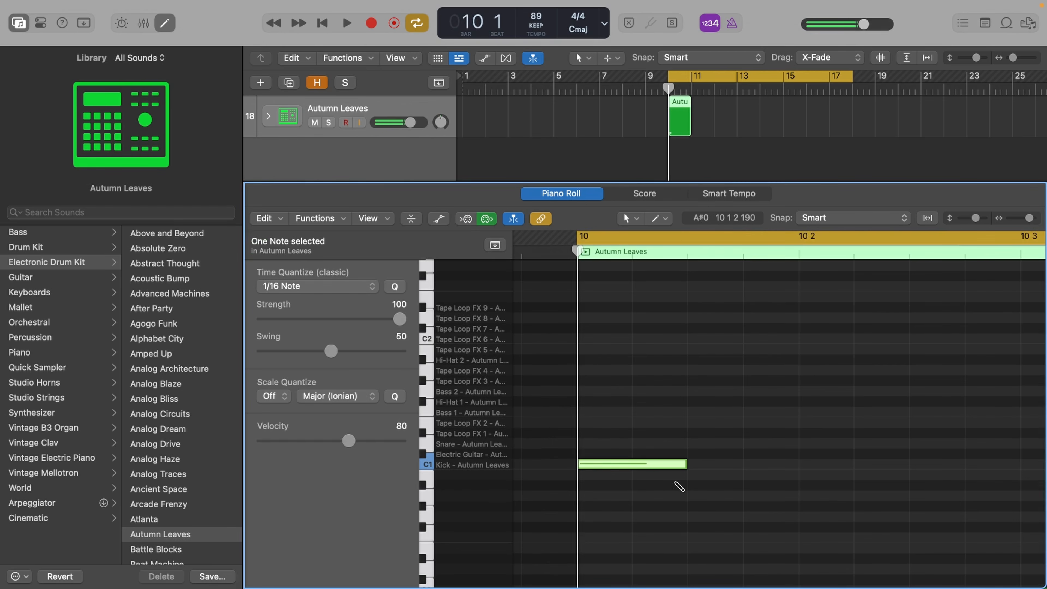
pyautogui.scroll(-5, 664, 454)
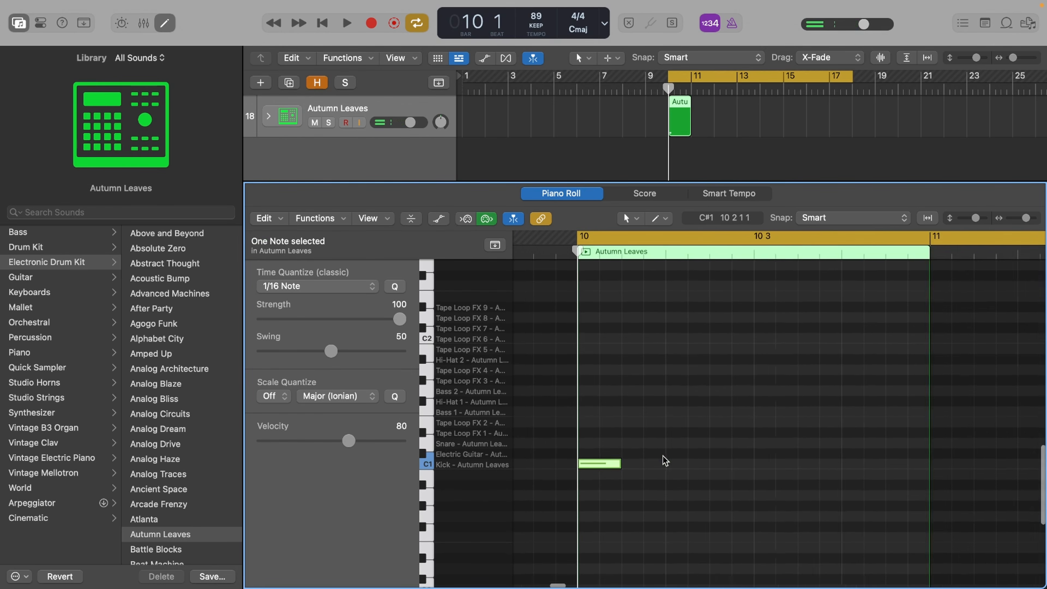
pyautogui.click(657, 461)
pyautogui.moveTo(558, 456); pyautogui.dragTo(735, 461)
pyautogui.click(737, 490)
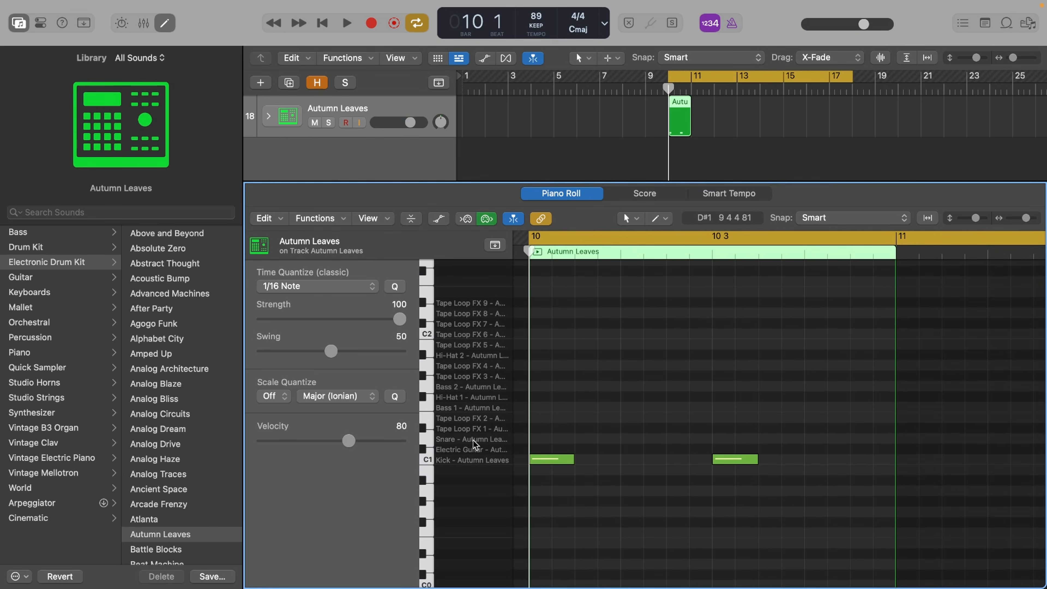
# Add snare notes on beats 2 and 4 of bar 10
pyautogui.click(627, 438)
pyautogui.click(814, 438)
pyautogui.click(818, 469)
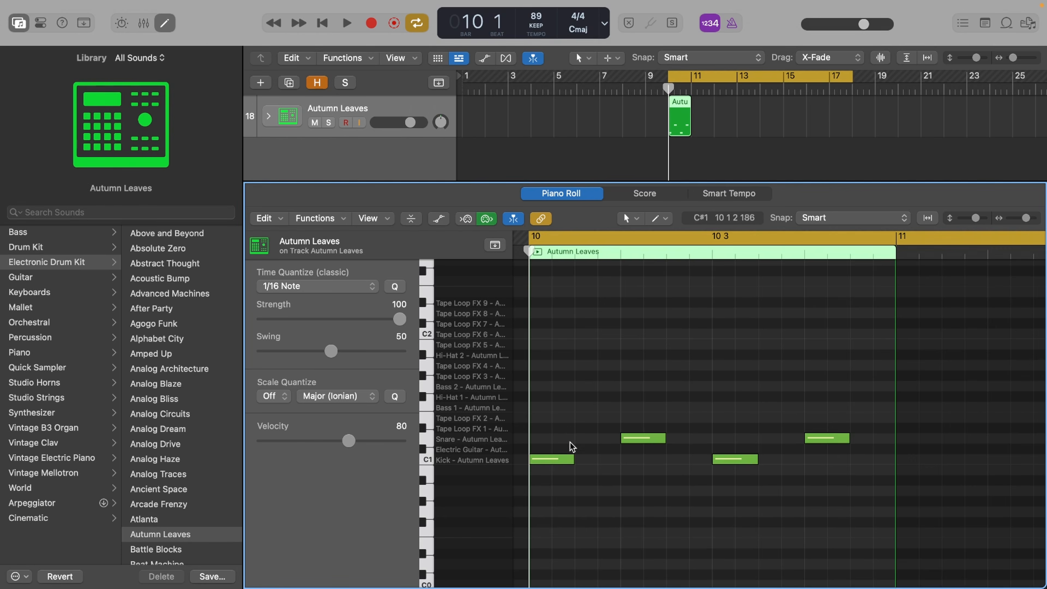
# Mute both snare notes in bar 10
pyautogui.moveTo(573, 431); pyautogui.dragTo(830, 452)
pyautogui.hotkey('ctrl', 'm')
pyautogui.click(764, 370)
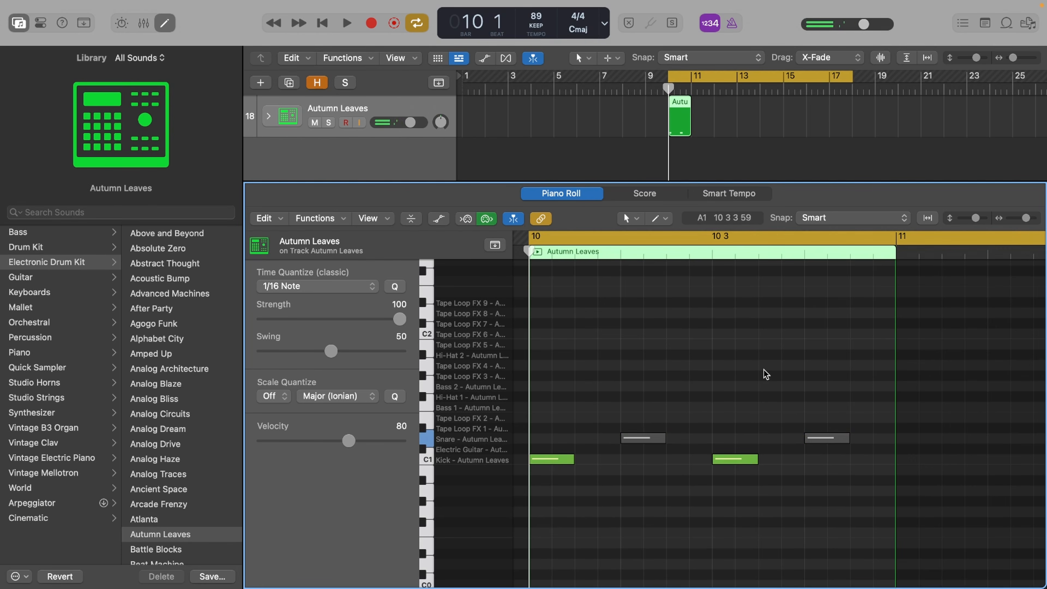
# Shorten the cycle range to bar 10 only and audition the loop
pyautogui.press('space')
pyautogui.moveTo(849, 71); pyautogui.dragTo(691, 76)
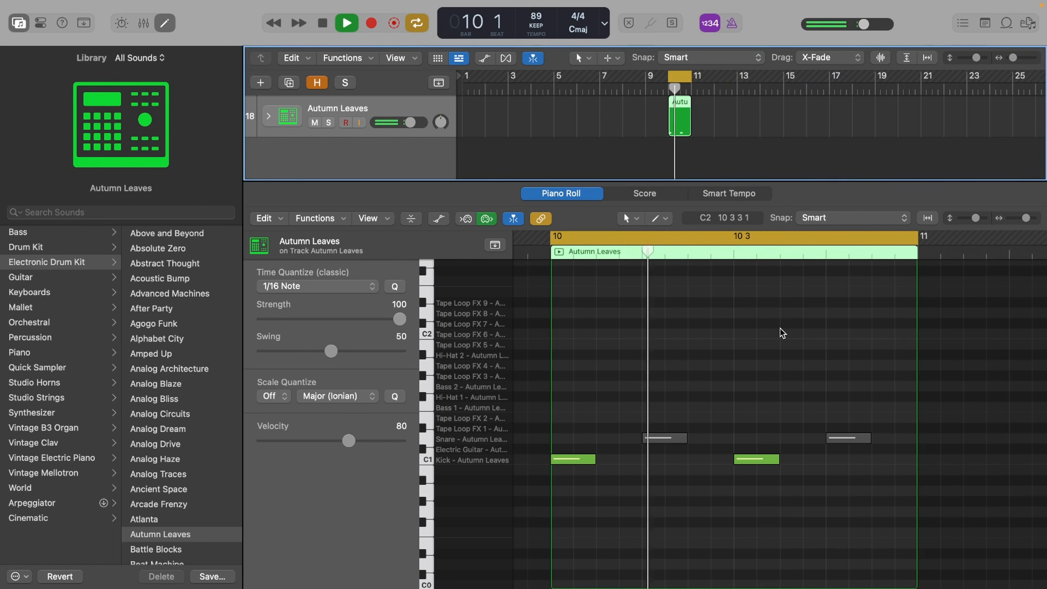
pyautogui.press('space')
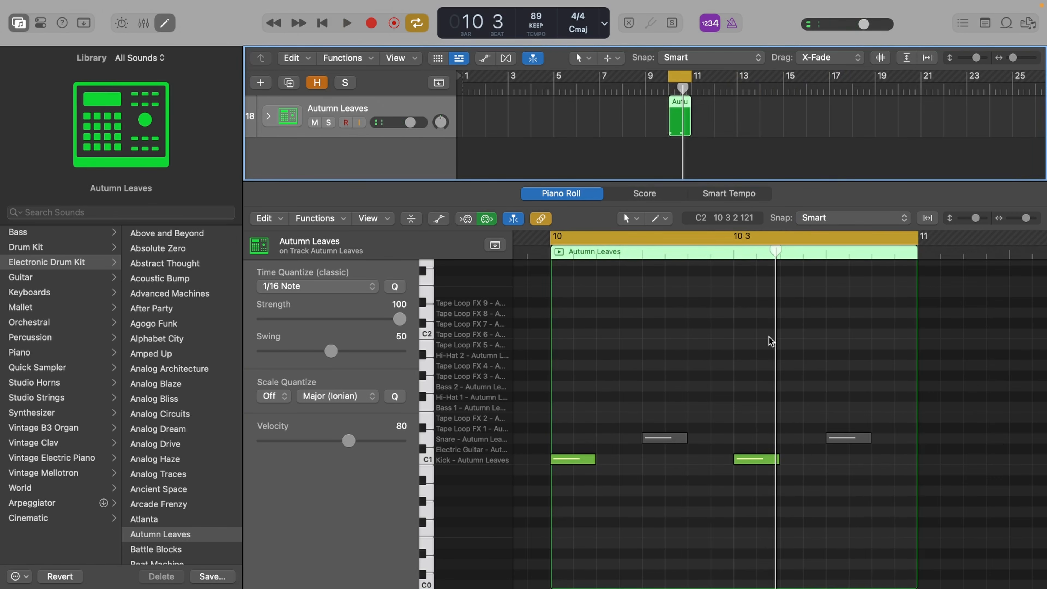
# Unmute both snare notes and audition the kick and snare loop
pyautogui.click(665, 439)
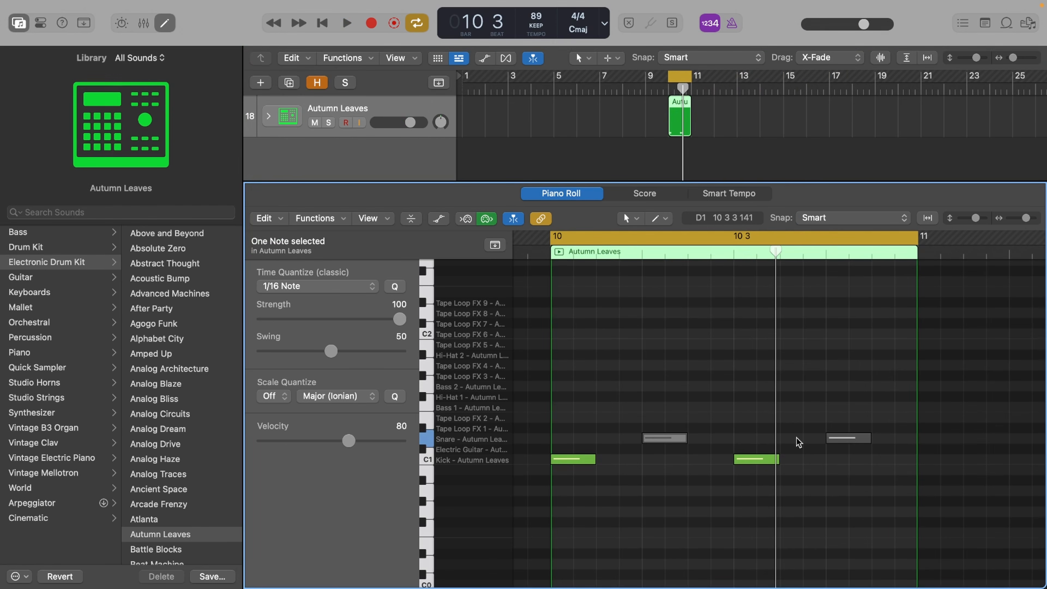
pyautogui.moveTo(838, 453); pyautogui.dragTo(843, 461)
pyautogui.hotkey('ctrl', 'm')
pyautogui.click(781, 392)
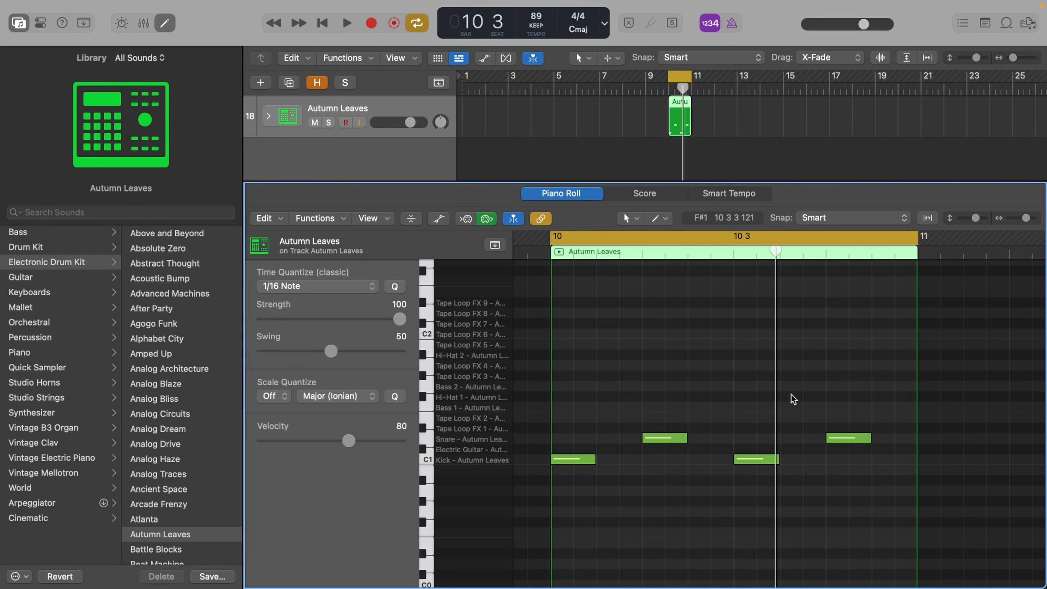
pyautogui.press('space')
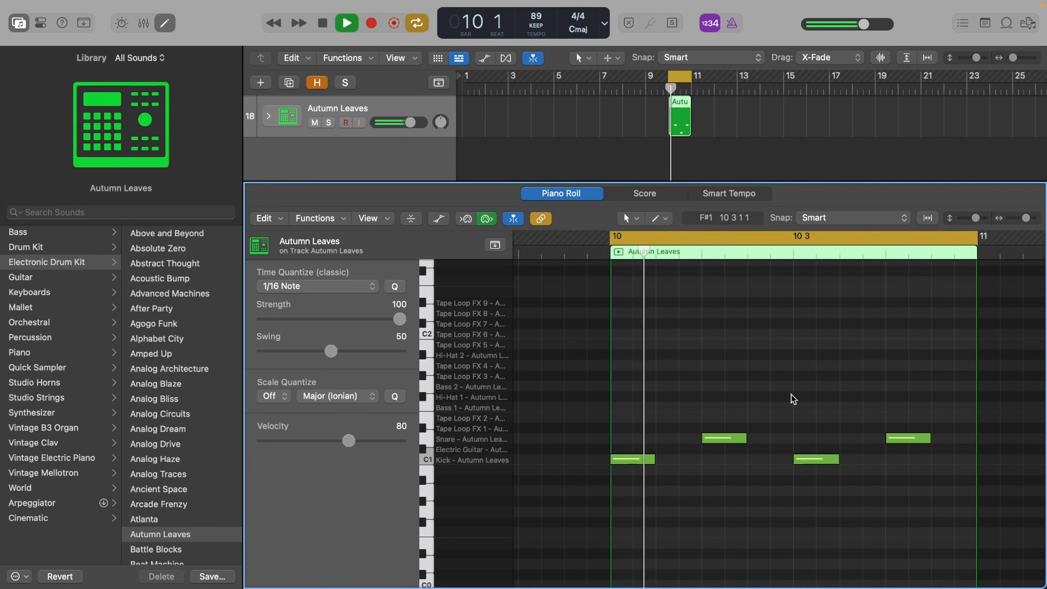
pyautogui.press('space')
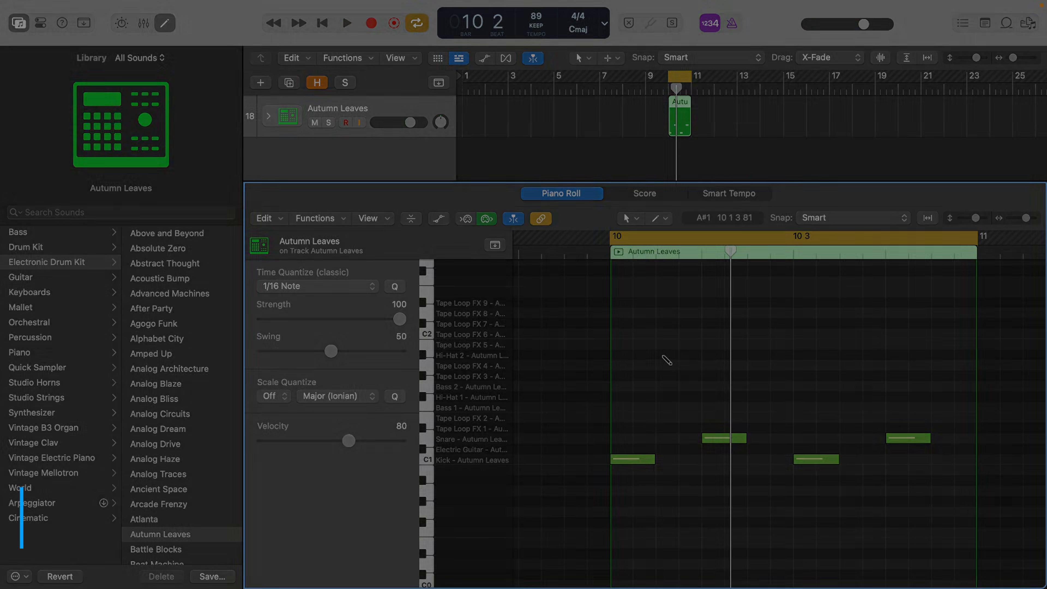
# Add Hi-Hat 1 notes on the eighth-note offbeat of all four beats in bar 10 and audition the loop
pyautogui.click(666, 355)
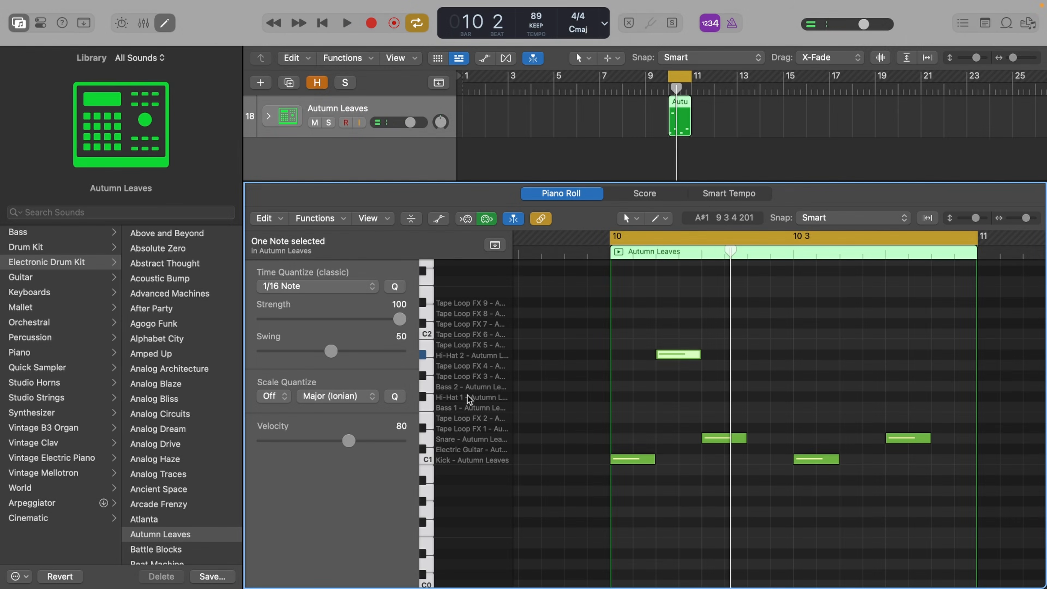
pyautogui.moveTo(665, 354); pyautogui.dragTo(666, 396)
pyautogui.click(730, 399)
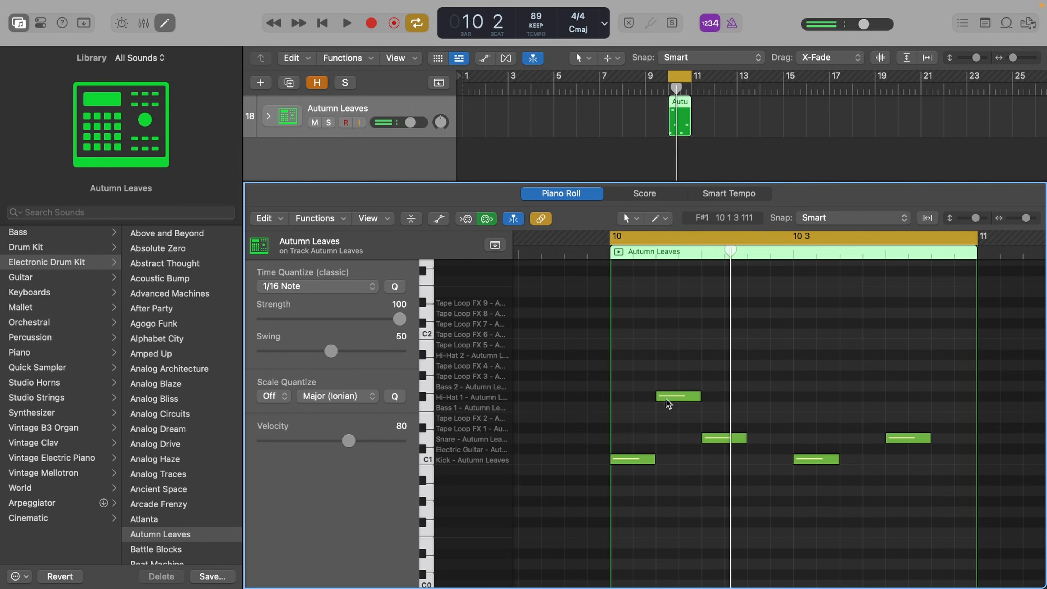
pyautogui.click(667, 398)
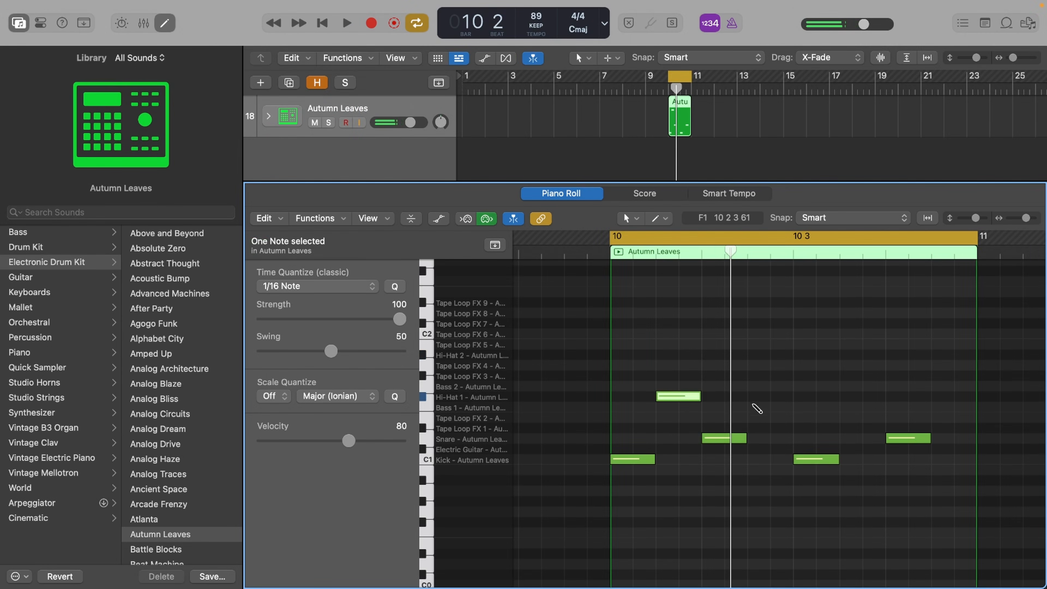
pyautogui.click(754, 396)
pyautogui.click(855, 396)
pyautogui.click(935, 397)
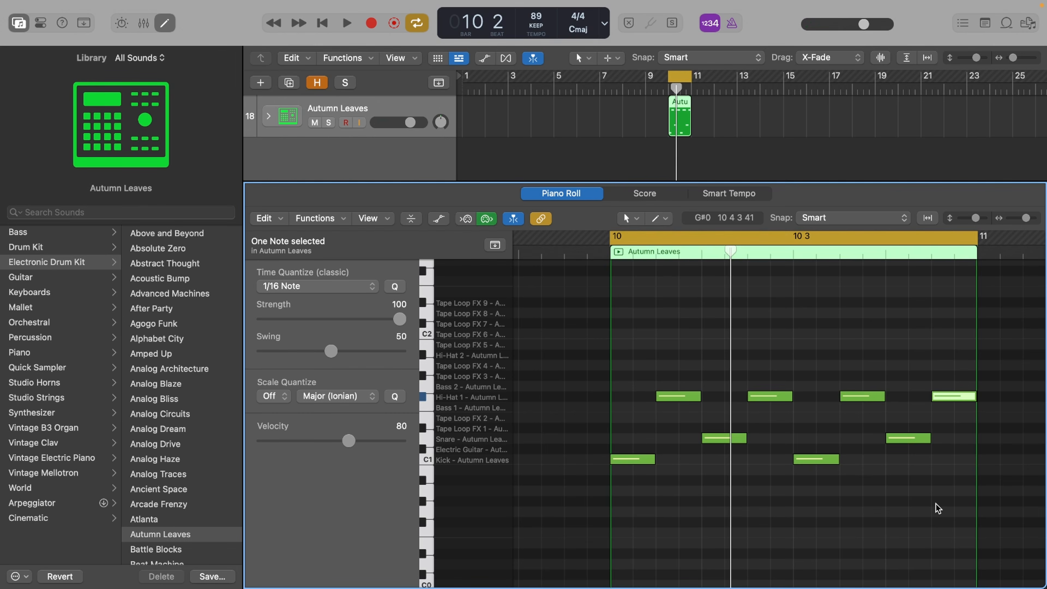
pyautogui.press('space')
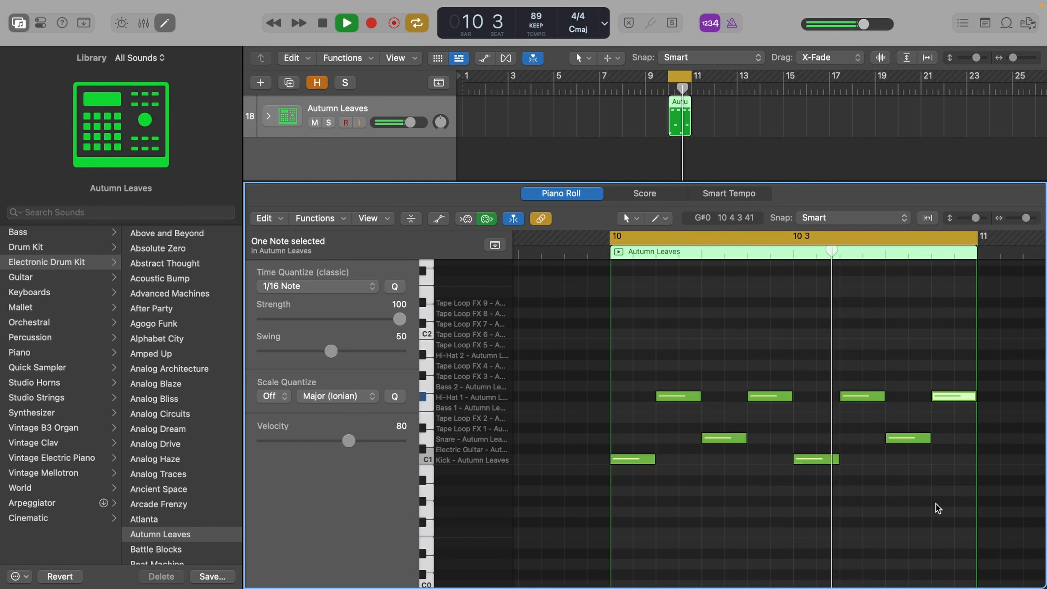
pyautogui.press('space')
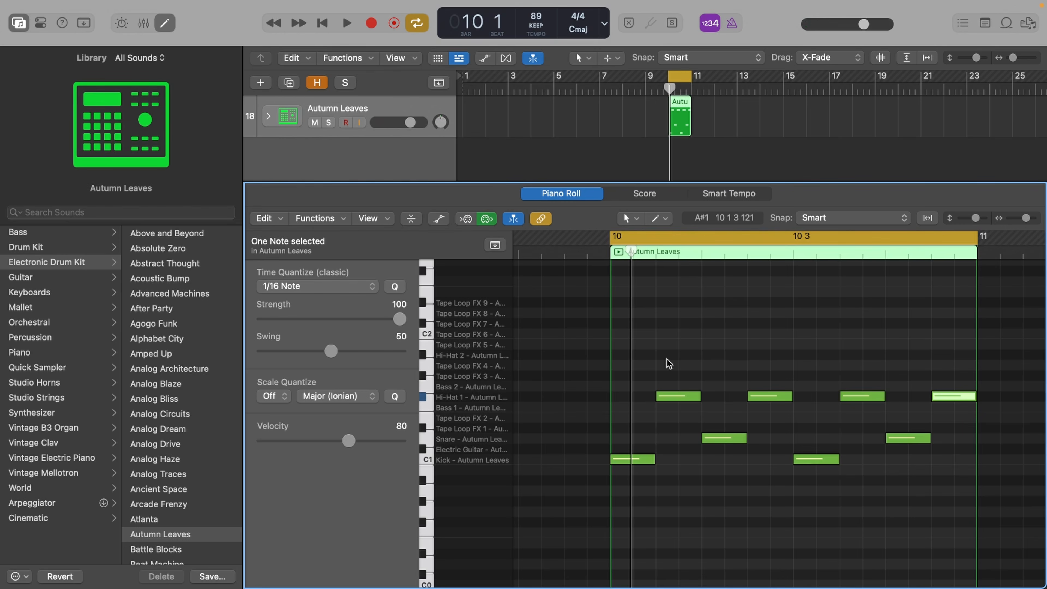
# Trim the start of all four hi-hat notes so each fills only the last sixteenth of its beat
pyautogui.moveTo(667, 380); pyautogui.dragTo(954, 397)
pyautogui.click(670, 373)
pyautogui.moveTo(672, 372); pyautogui.dragTo(1026, 406)
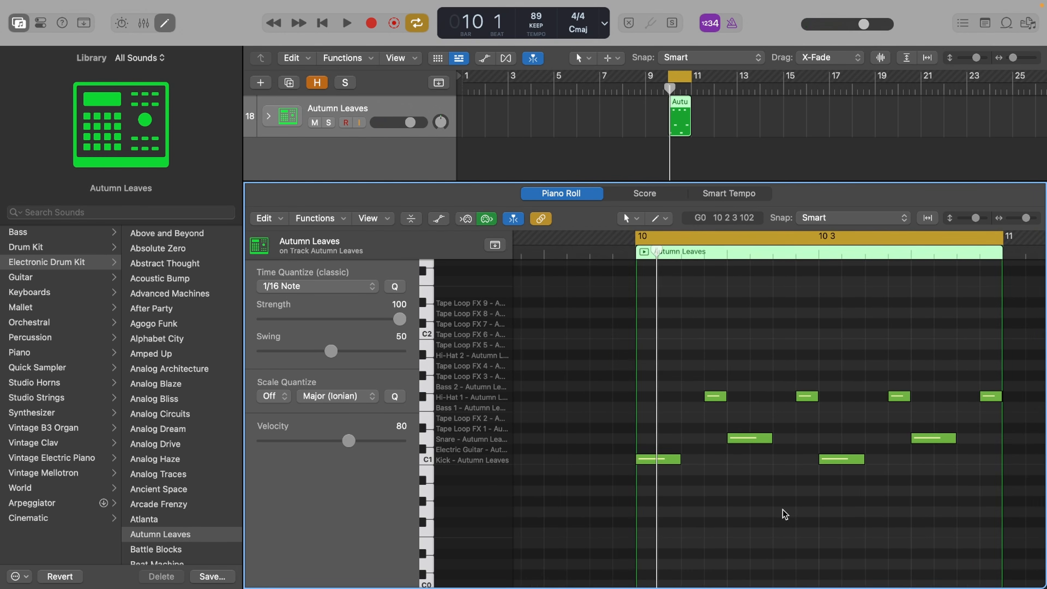
pyautogui.click(648, 460)
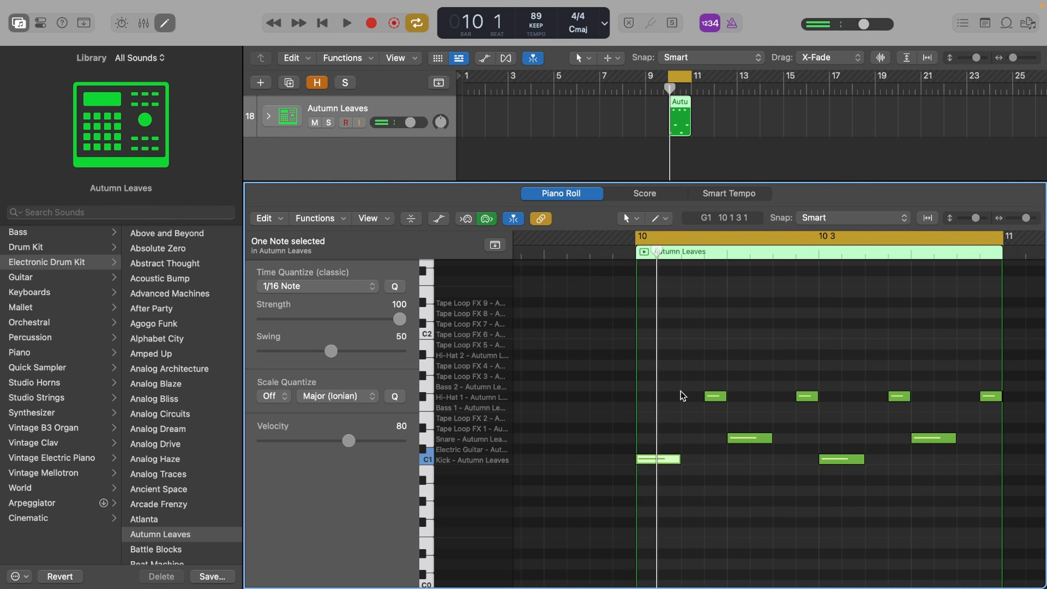
pyautogui.moveTo(662, 459); pyautogui.dragTo(722, 450)
pyautogui.click(754, 477)
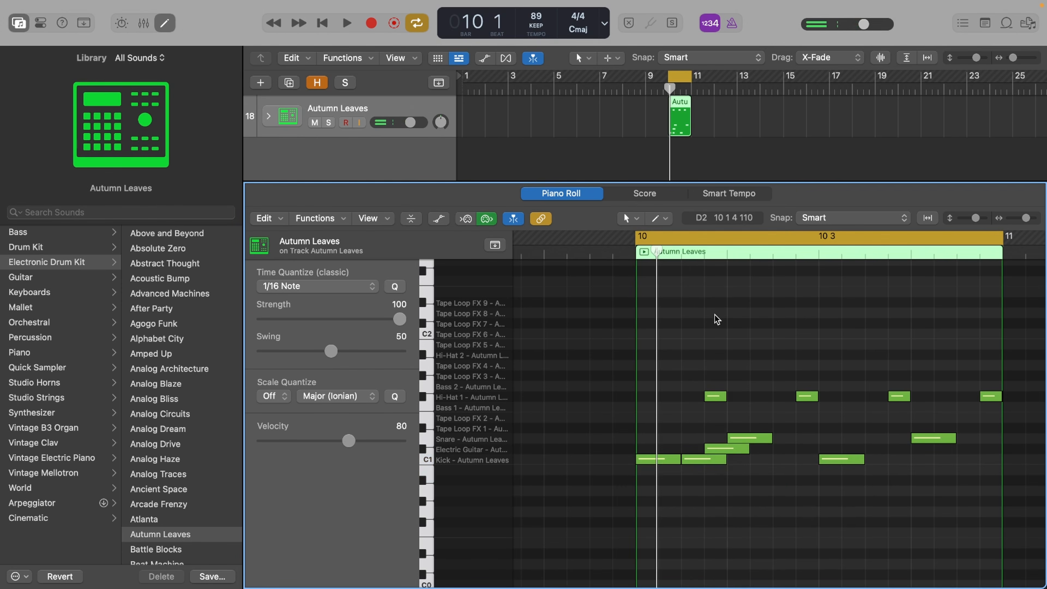
pyautogui.click(702, 251)
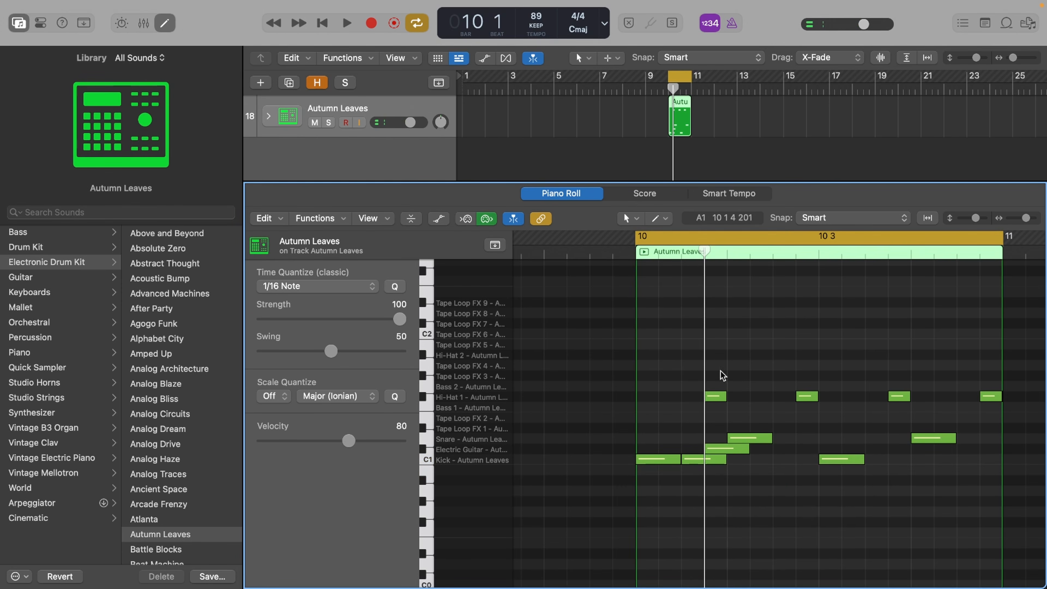
pyautogui.click(727, 448)
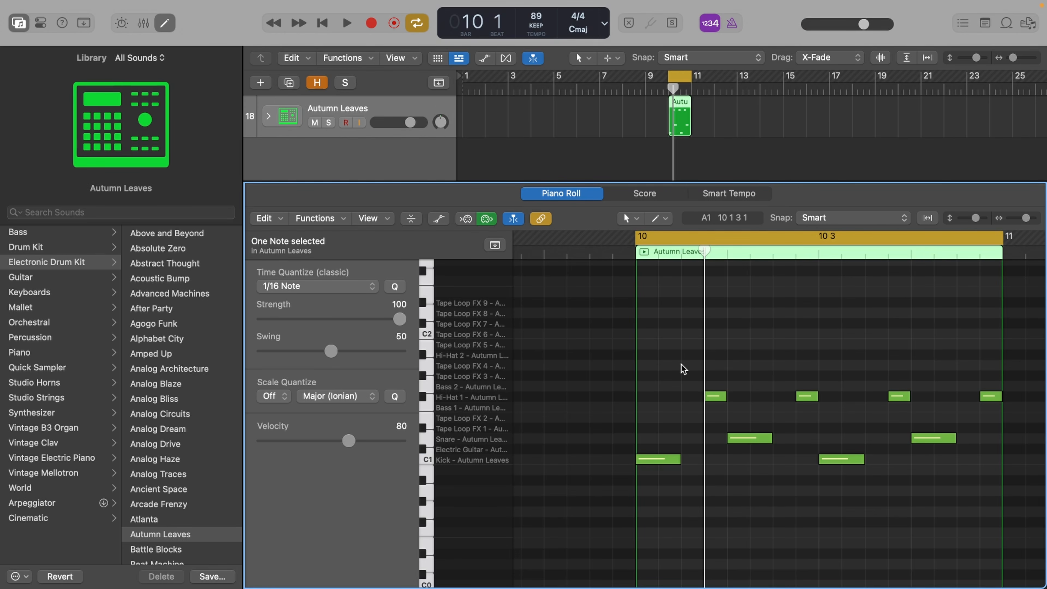
# Audition the loop before and after moving the four hi-hat notes to the second sixteenth of each beat
pyautogui.press('space')
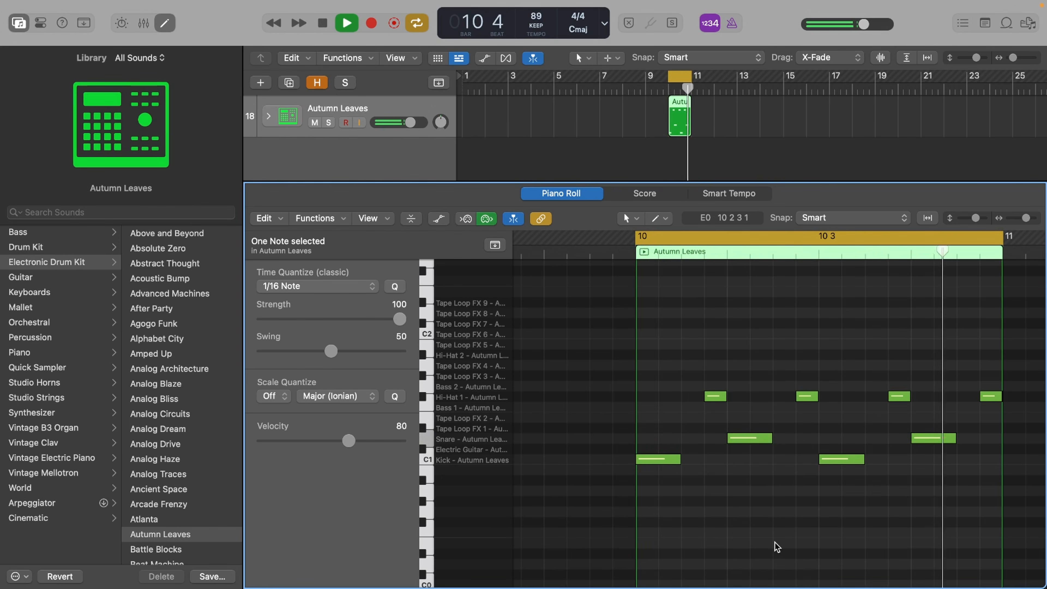
pyautogui.press('space')
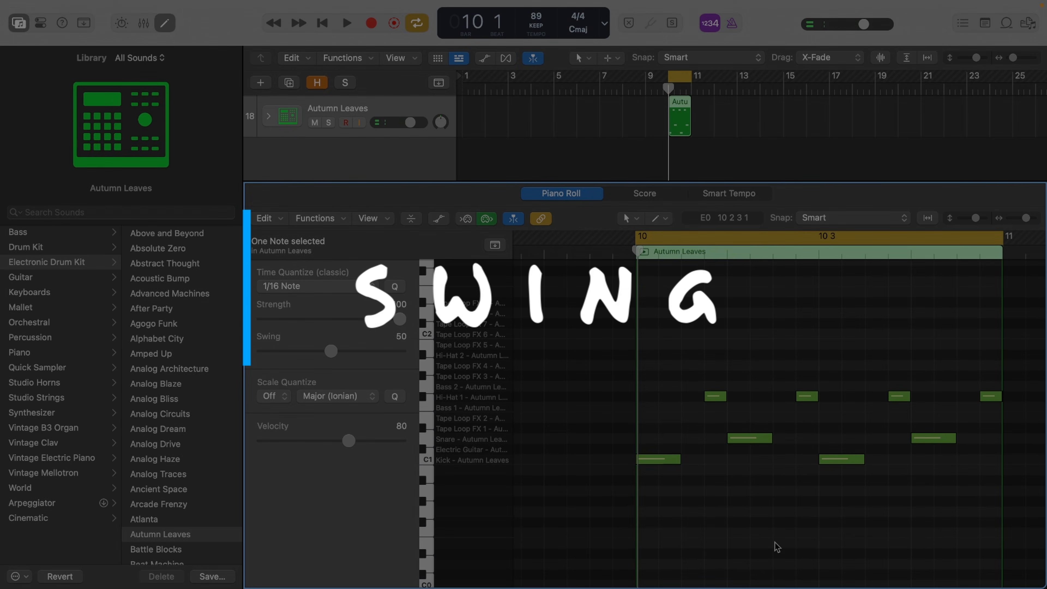
pyautogui.moveTo(706, 360); pyautogui.dragTo(1007, 414)
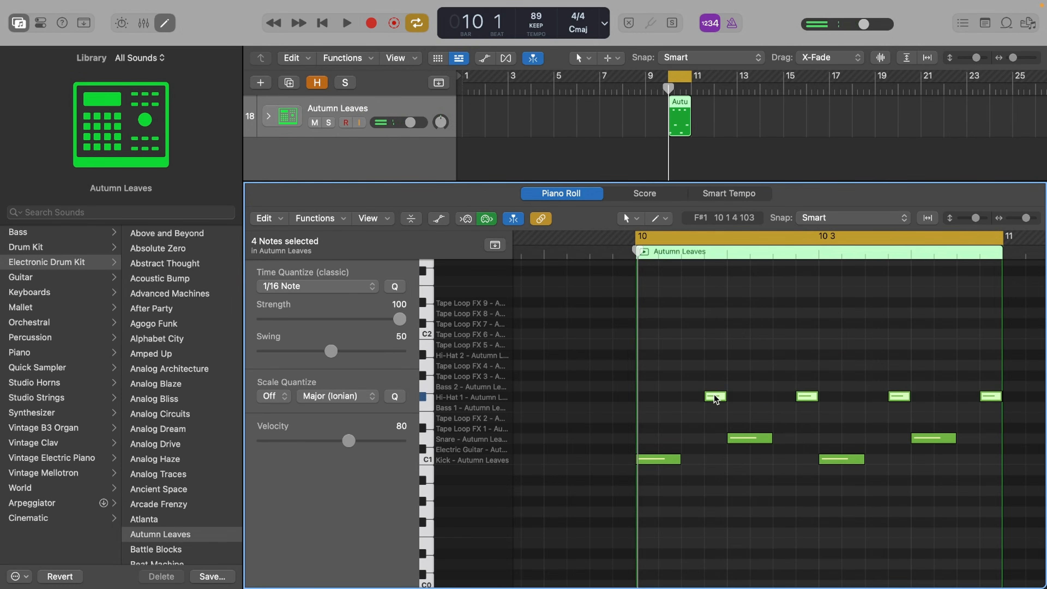
pyautogui.moveTo(708, 398)
pyautogui.moveTo(707, 398); pyautogui.dragTo(663, 397)
pyautogui.press('space')
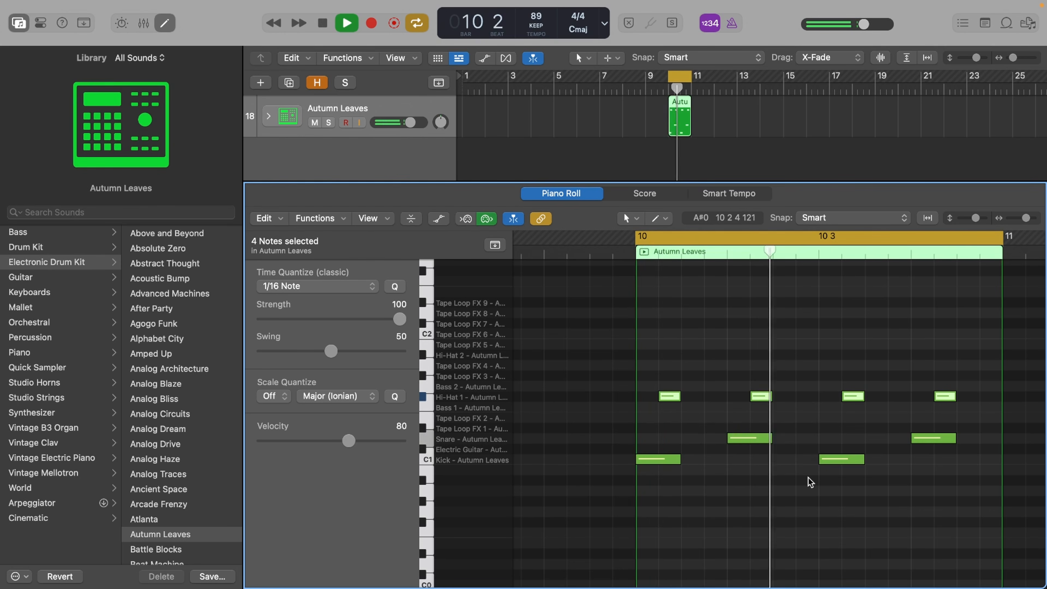
pyautogui.press('space')
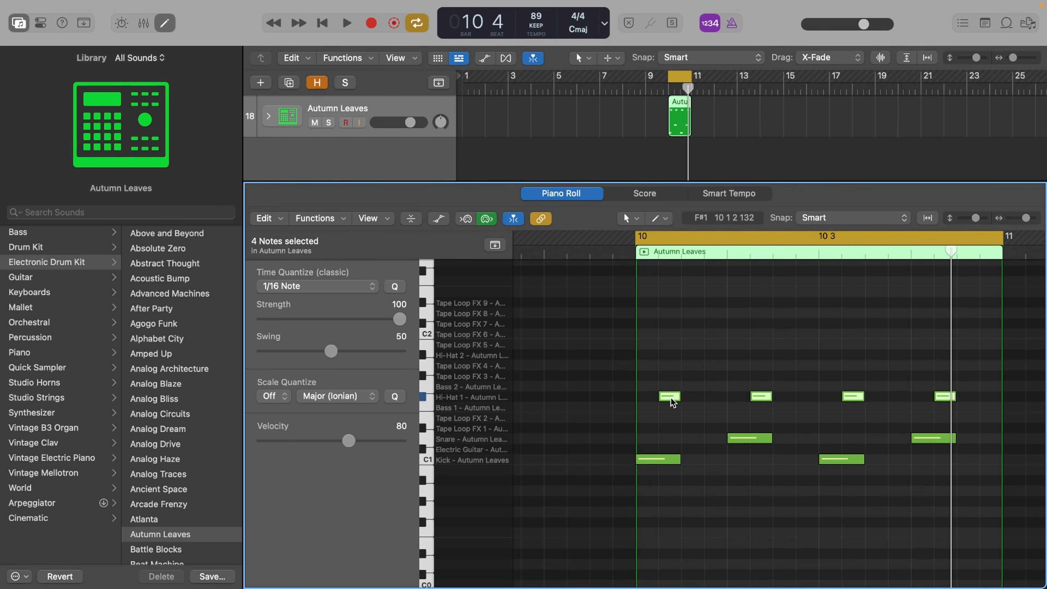
# Move the four hi-hat notes slightly past the eighth-note offbeat of each beat to create swing, and audition the loop
pyautogui.moveTo(672, 399)
pyautogui.moveTo(670, 398); pyautogui.dragTo(694, 399)
pyautogui.press('super+Right')
pyautogui.press('super+Right')
pyautogui.press('super+Right')
pyautogui.press('super+Right')
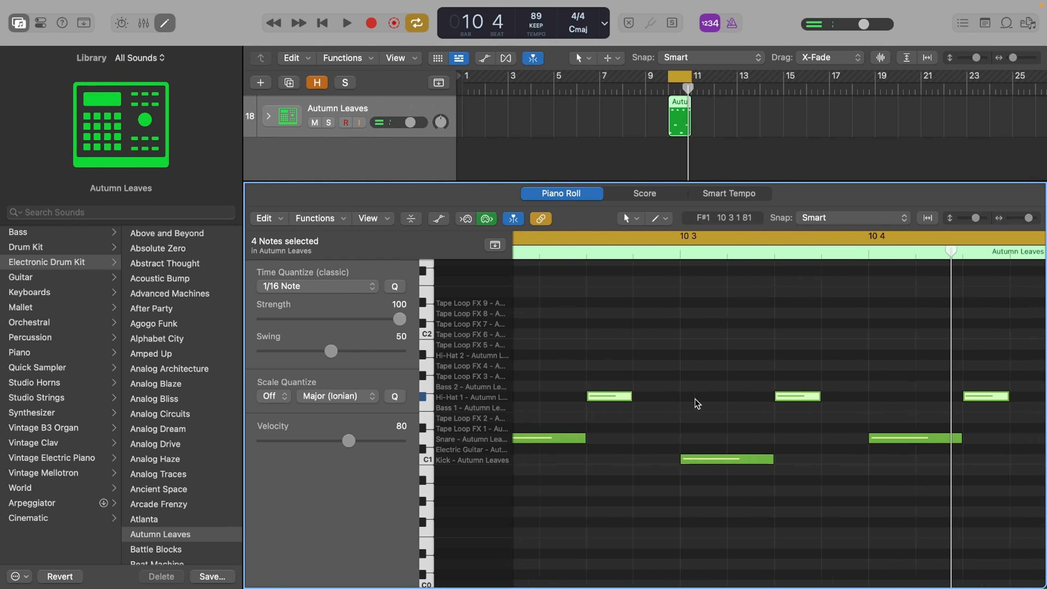
pyautogui.press('super+Right')
pyautogui.press('super+Right')
pyautogui.moveTo(634, 398); pyautogui.dragTo(654, 403)
pyautogui.press('super+Left')
pyautogui.press('super+Left')
pyautogui.press('super+Left')
pyautogui.press('super+Left')
pyautogui.press('super+Left')
pyautogui.press('super+Left')
pyautogui.press('super+Left')
pyautogui.press('super+Left')
pyautogui.press('super+Right')
pyautogui.press('super+Right')
pyautogui.press('super+Right')
pyautogui.press('super+Right')
pyautogui.click(853, 523)
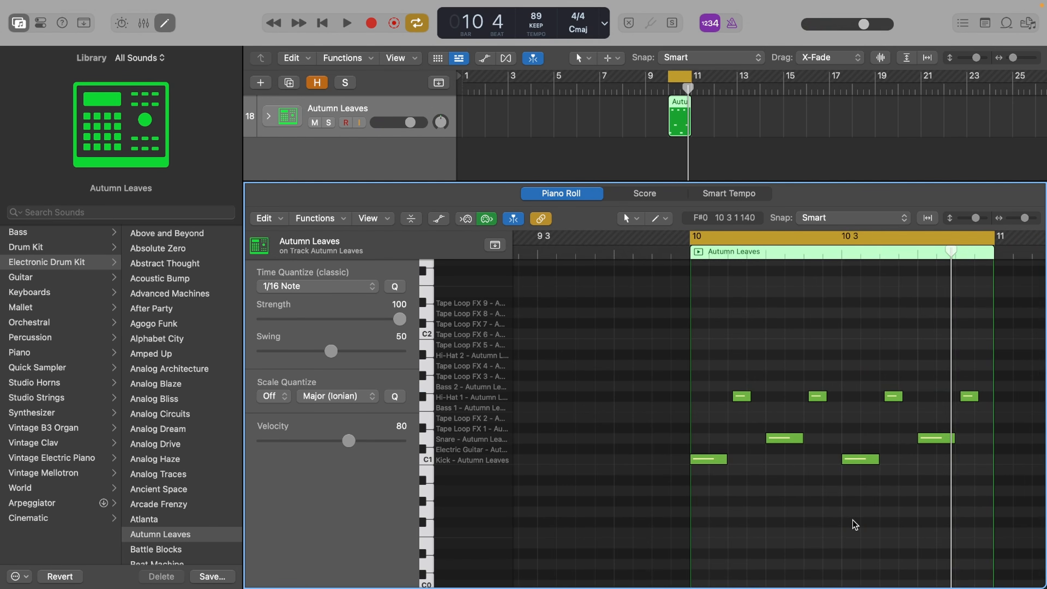
pyautogui.press('space')
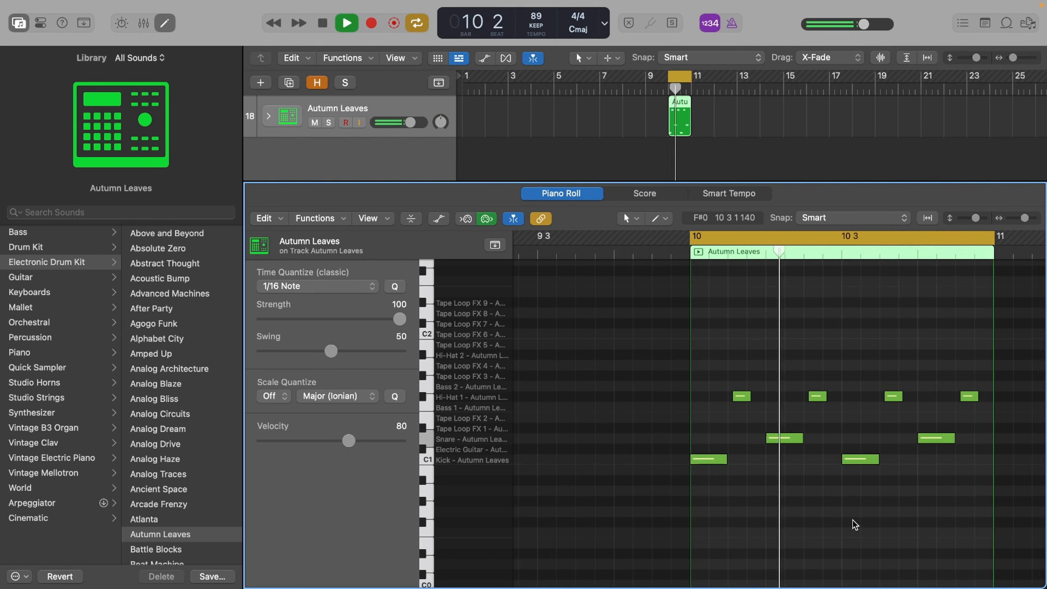
pyautogui.press('space')
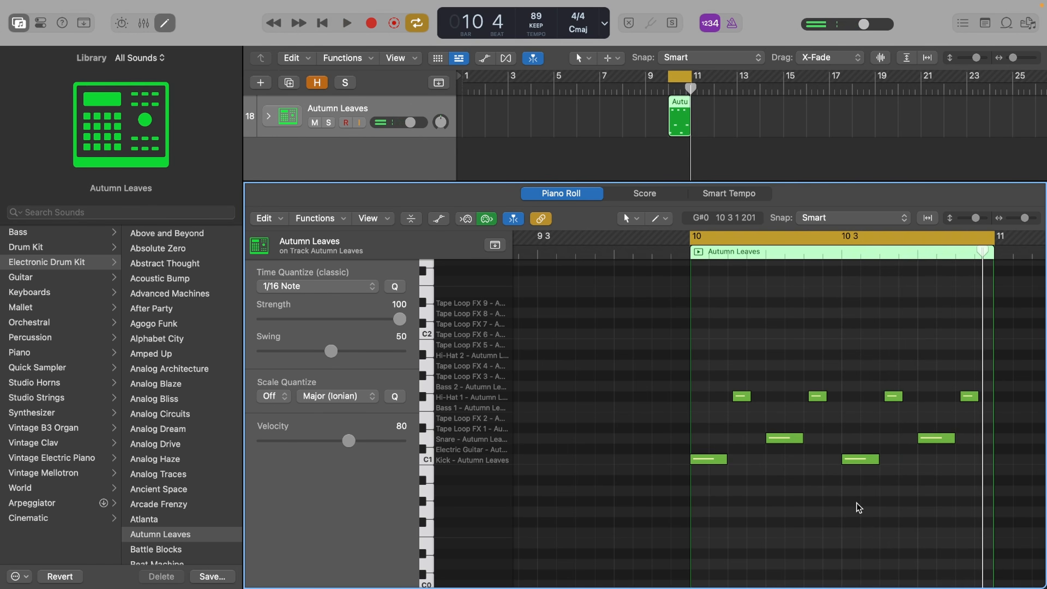
# Shift the four hi-hat notes slightly earlier for a subtler swing and audition the loop
pyautogui.moveTo(728, 354); pyautogui.dragTo(985, 415)
pyautogui.moveTo(895, 399); pyautogui.dragTo(888, 402)
pyautogui.click(858, 360)
pyautogui.press('space')
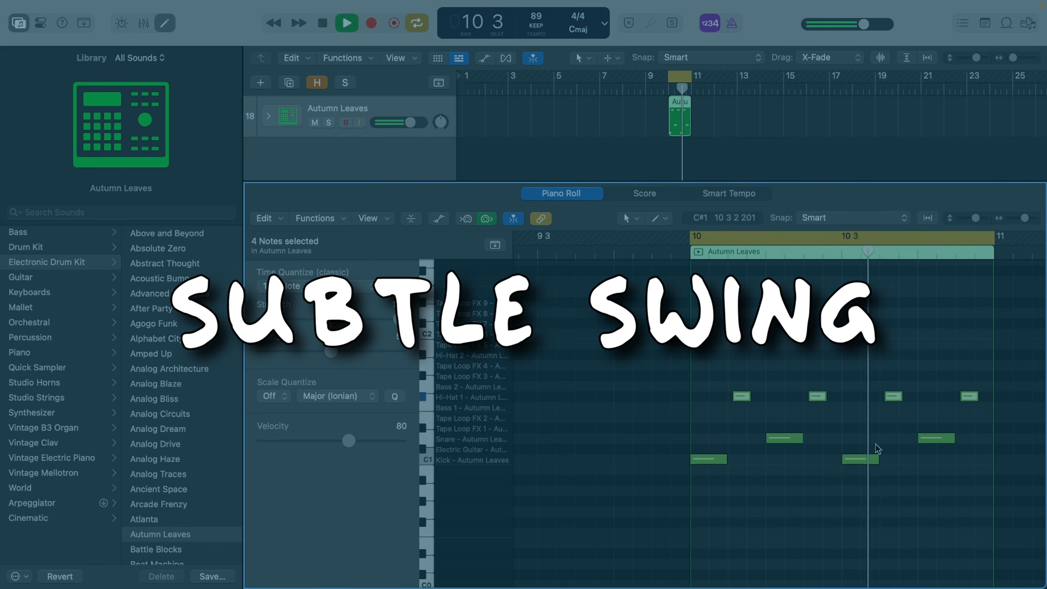
pyautogui.press('space')
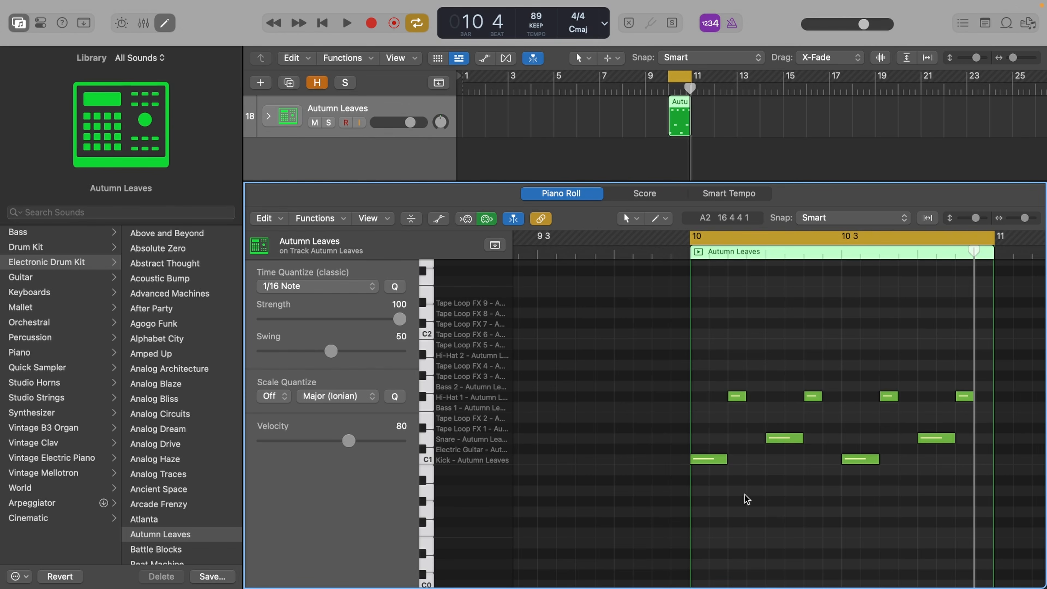
# Nudge all four hi-hat notes slightly later so they fall just behind the eighth-note offbeats
pyautogui.moveTo(729, 371); pyautogui.dragTo(999, 422)
pyautogui.moveTo(732, 397); pyautogui.dragTo(949, 424)
pyautogui.click(765, 445)
pyautogui.click(806, 490)
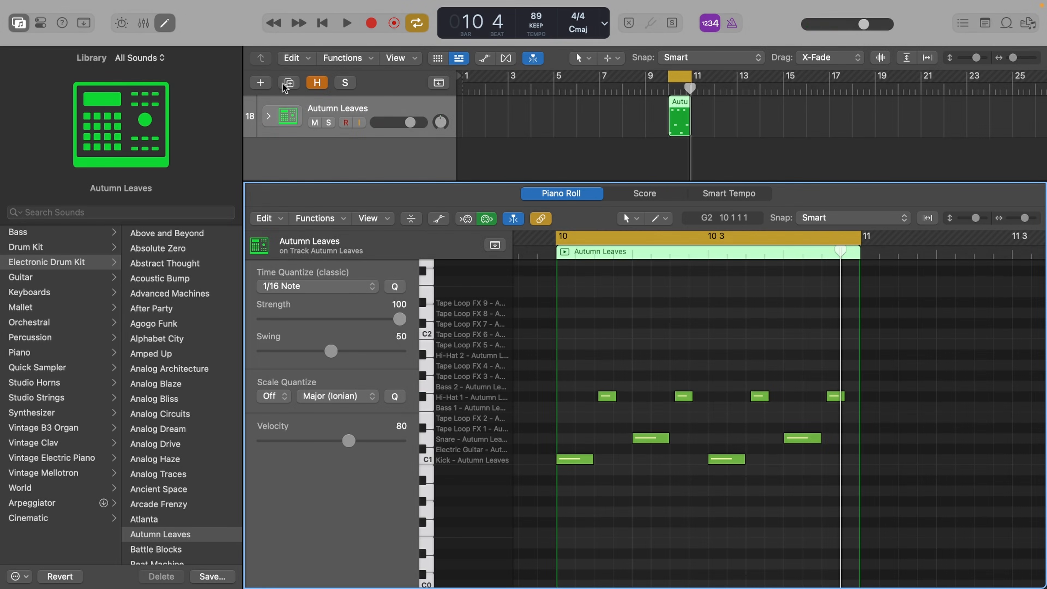
# Return to the arrangement with the Dancefloor bass track and repeat the one-bar Autumn Leaves drum region up to bar 18
pyautogui.click(323, 160)
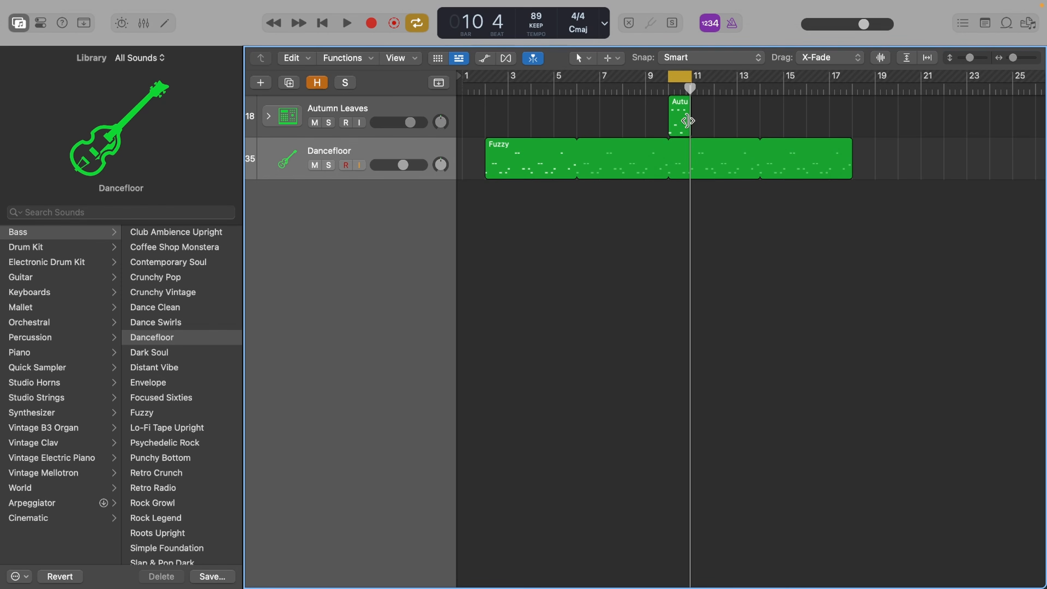
pyautogui.moveTo(683, 103); pyautogui.dragTo(851, 117)
pyautogui.click(678, 76)
pyautogui.click(724, 229)
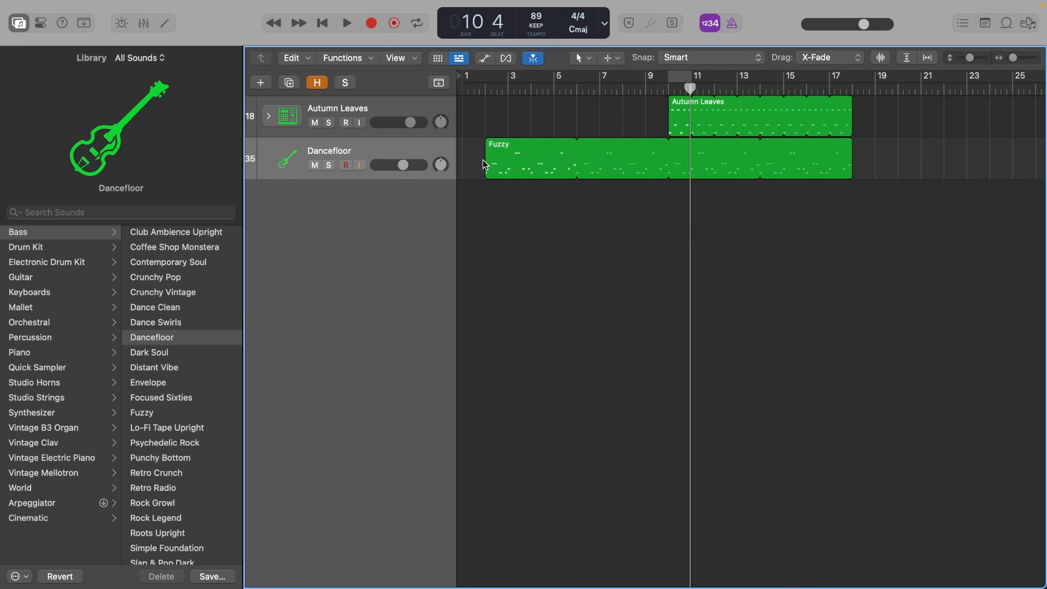
# Set the cycle range to bars 10 to 14 and audition the drums together with the bass
pyautogui.press('c')
pyautogui.press('space')
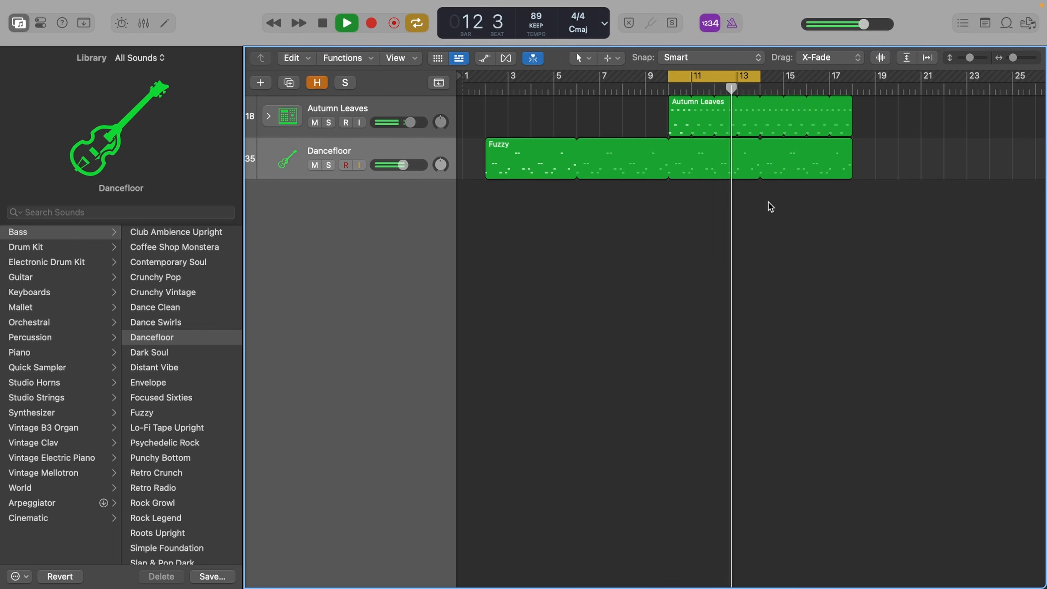
pyautogui.press('space')
# Trim the Fuzzy bass region to start at bar 10 and loop it to bar 18, aligned with the drums
pyautogui.click(671, 86)
pyautogui.moveTo(497, 174); pyautogui.dragTo(680, 174)
pyautogui.moveTo(1034, 175); pyautogui.dragTo(853, 176)
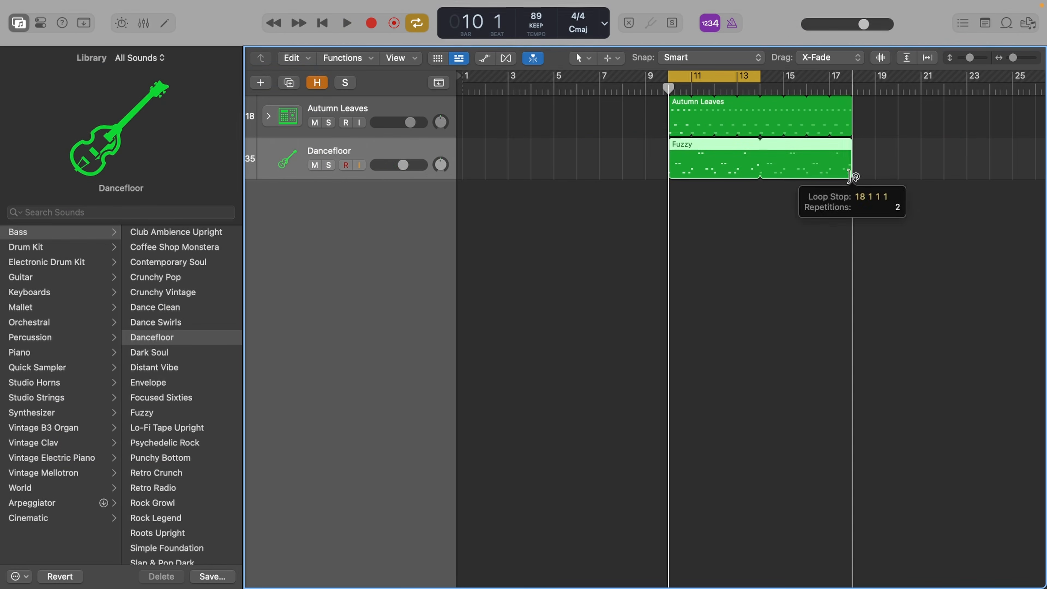
pyautogui.click(834, 238)
# Compare the bass and drum note positions from bar 10 onward in a close-up of both regions
pyautogui.click(693, 162)
pyautogui.moveTo(985, 60); pyautogui.dragTo(982, 60)
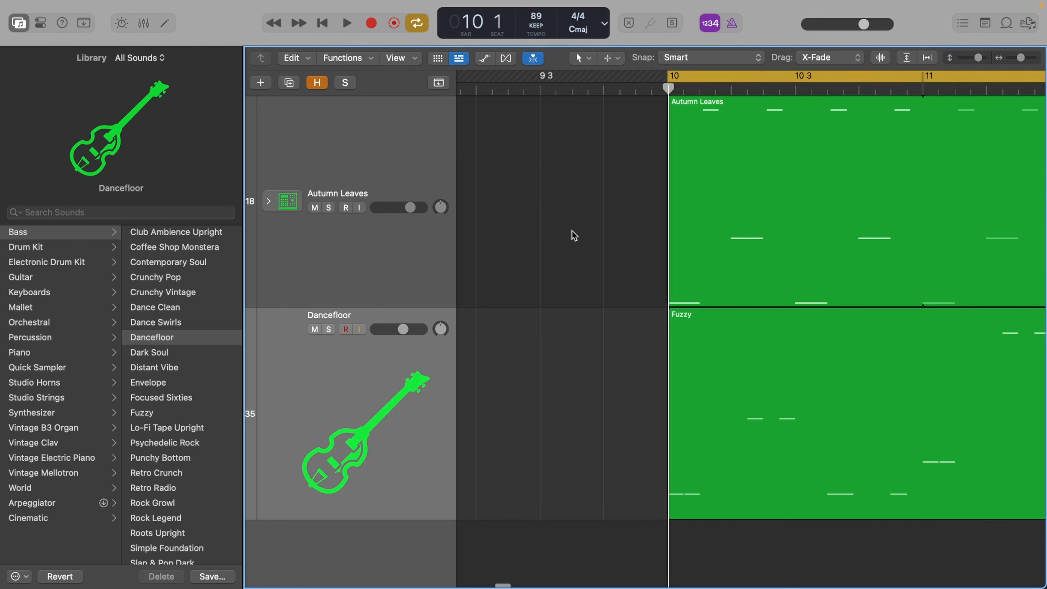
pyautogui.hscroll(5, 574, 235)
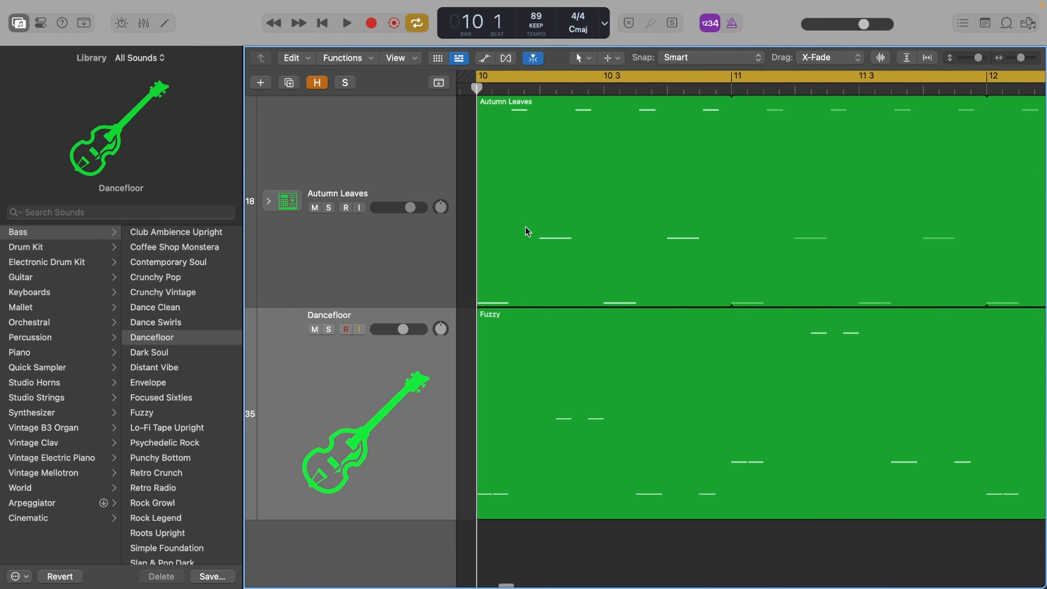
pyautogui.click(498, 506)
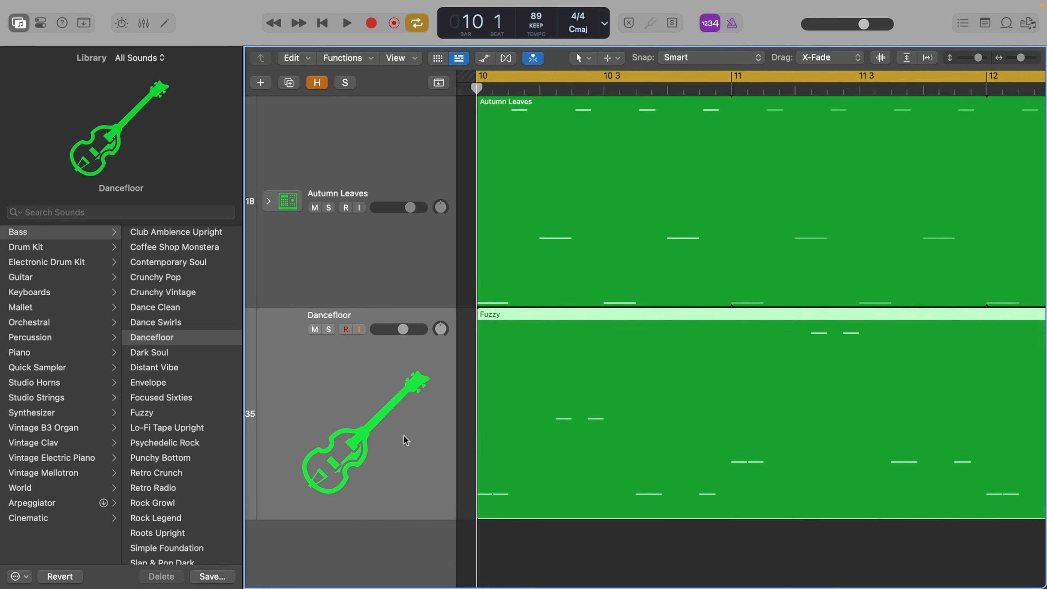
# Examine the Fuzzy bass notes and the Autumn Leaves drum hits in turn in the Piano Roll
pyautogui.doubleClick(496, 498)
pyautogui.click(549, 413)
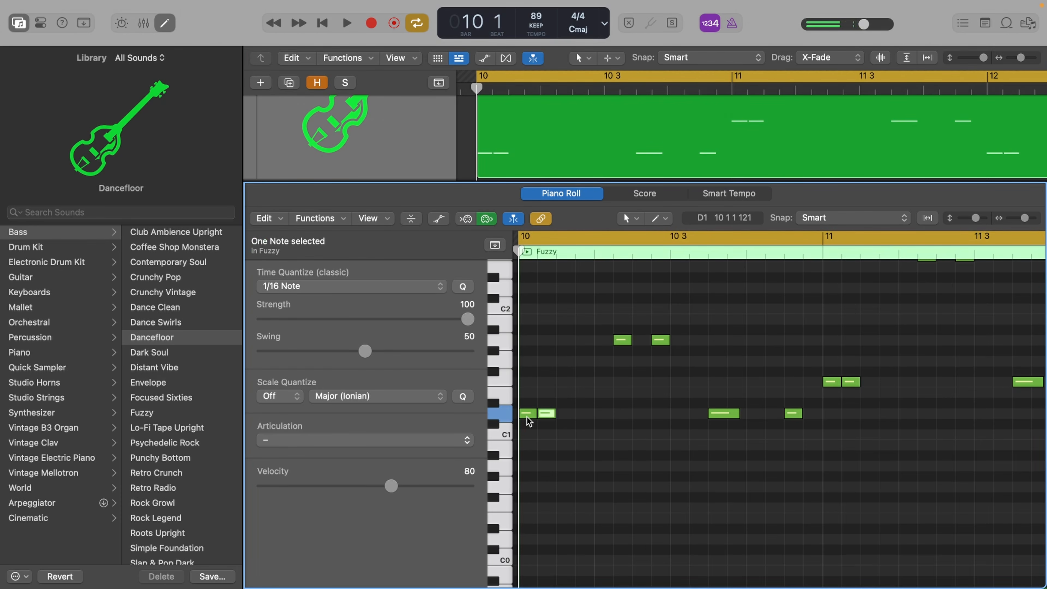
pyautogui.moveTo(526, 416)
pyautogui.press('e')
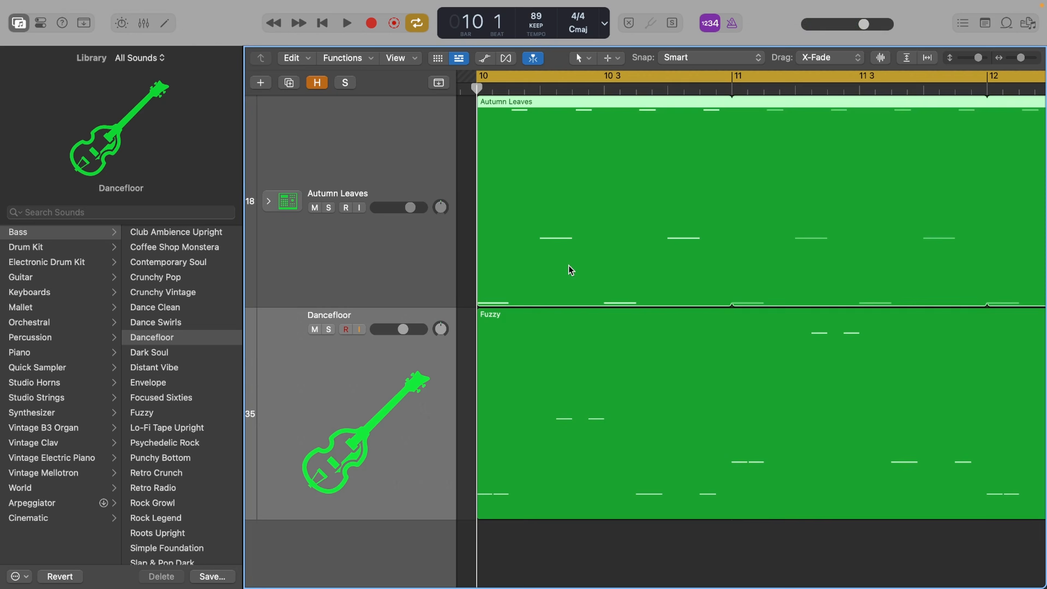
pyautogui.press('e')
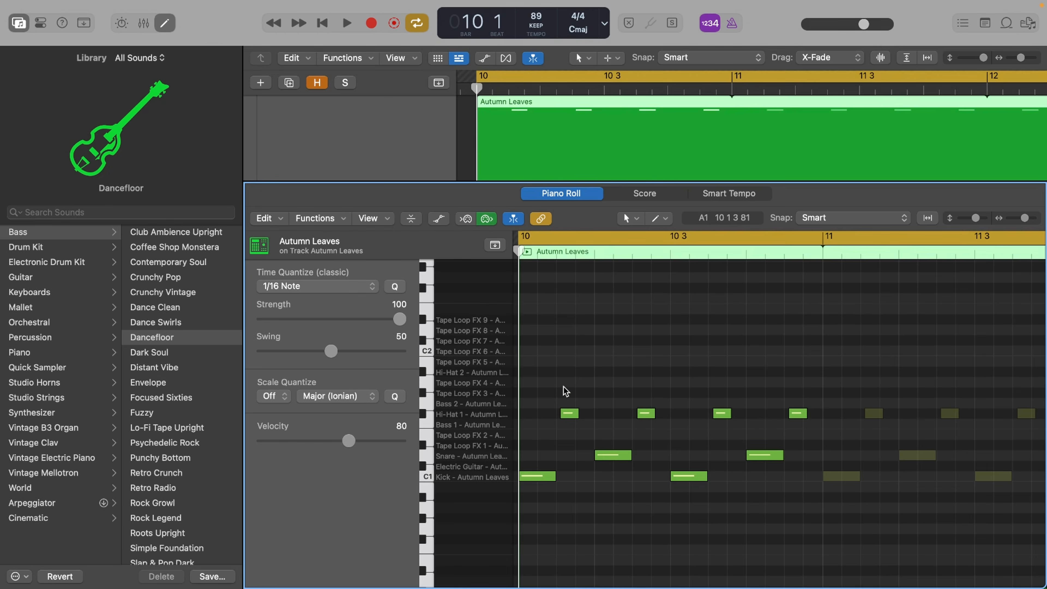
pyautogui.press('x')
pyautogui.press('x')
pyautogui.press('e')
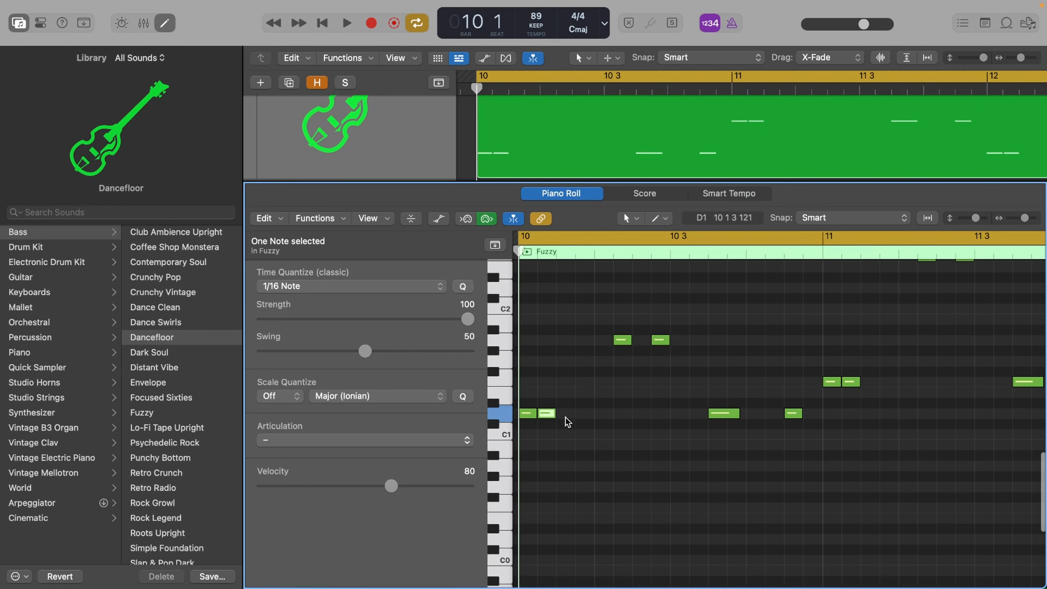
# Audition the bass line with the drums and highlight its two higher notes around beat 3 of bar 10
pyautogui.press('space')
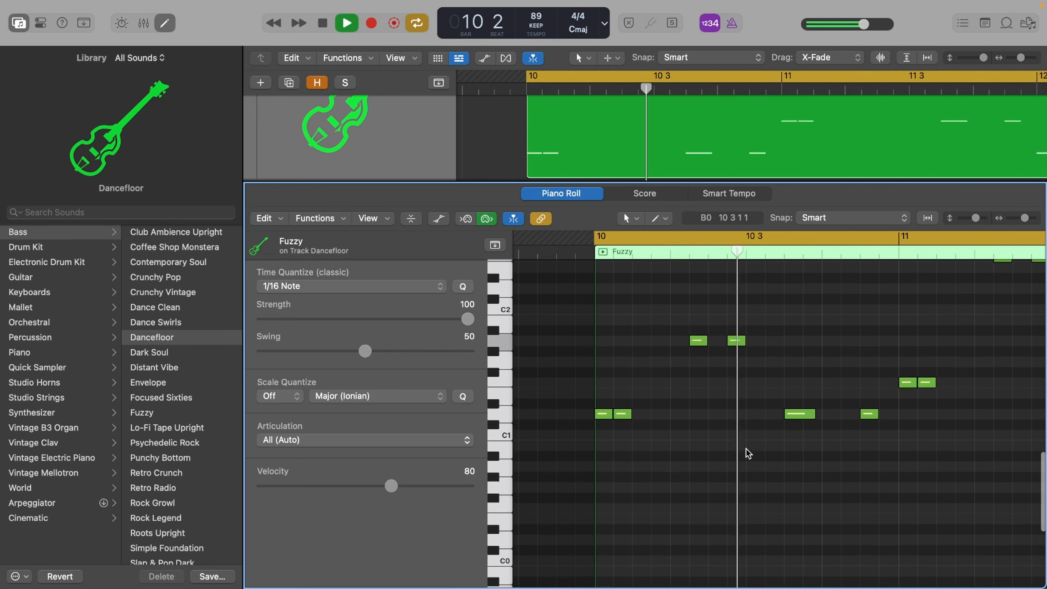
pyautogui.scroll(1, 748, 454)
pyautogui.press('space')
pyautogui.moveTo(694, 320); pyautogui.dragTo(752, 396)
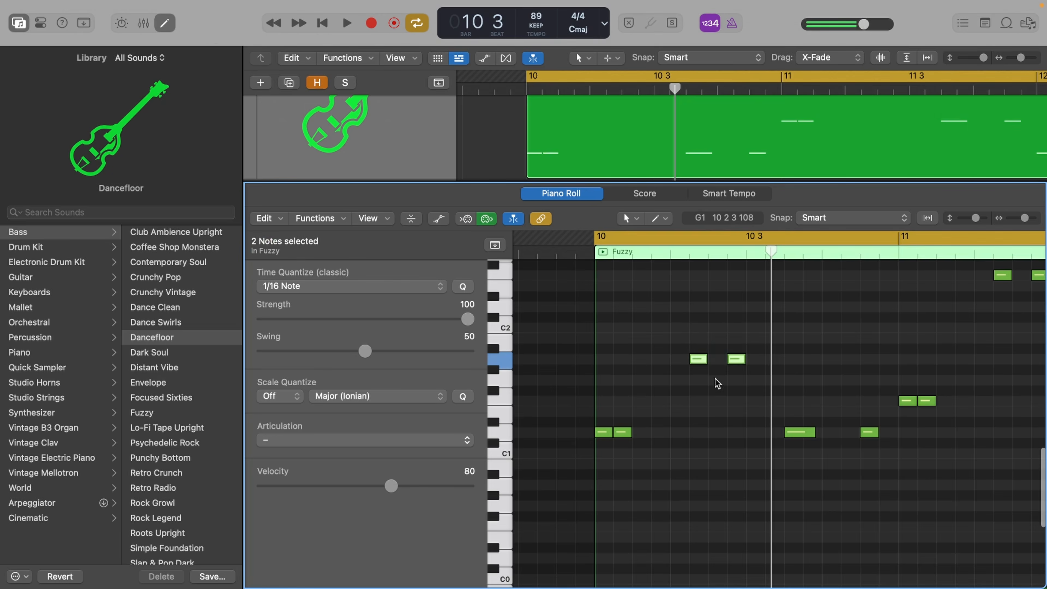
pyautogui.press('space')
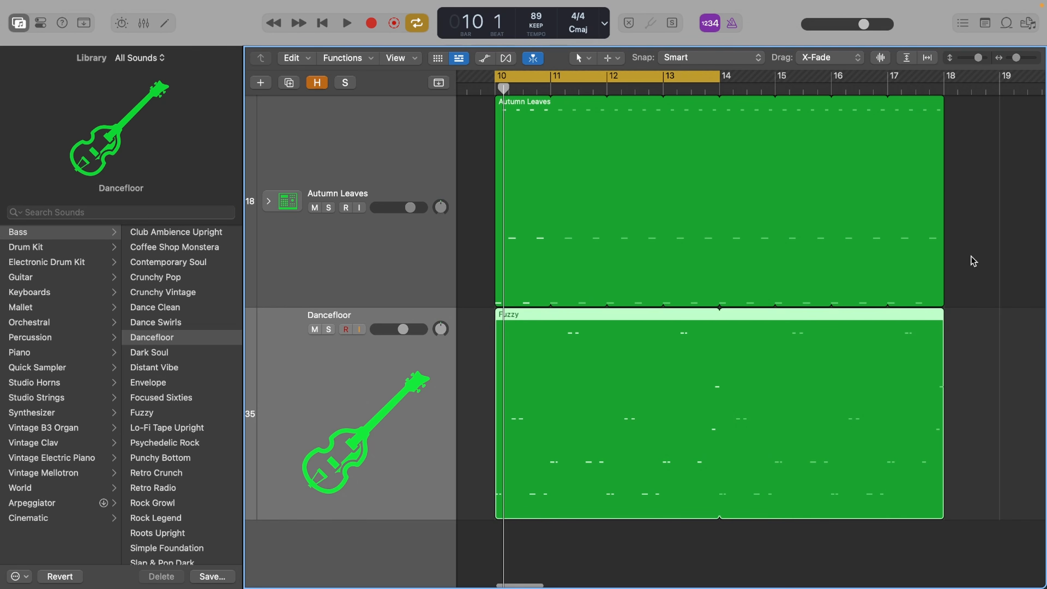
# Split the drum and bass regions at bar 14 and delete both parts after the split
pyautogui.click(556, 87)
pyautogui.moveTo(549, 89); pyautogui.dragTo(722, 93)
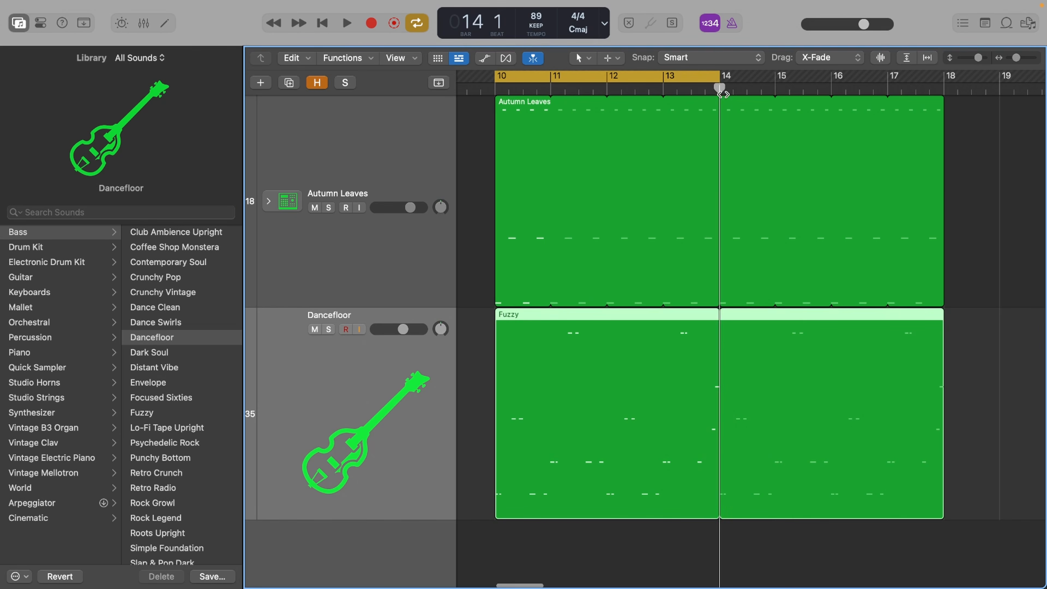
pyautogui.moveTo(995, 455); pyautogui.dragTo(880, 272)
pyautogui.press('super+t')
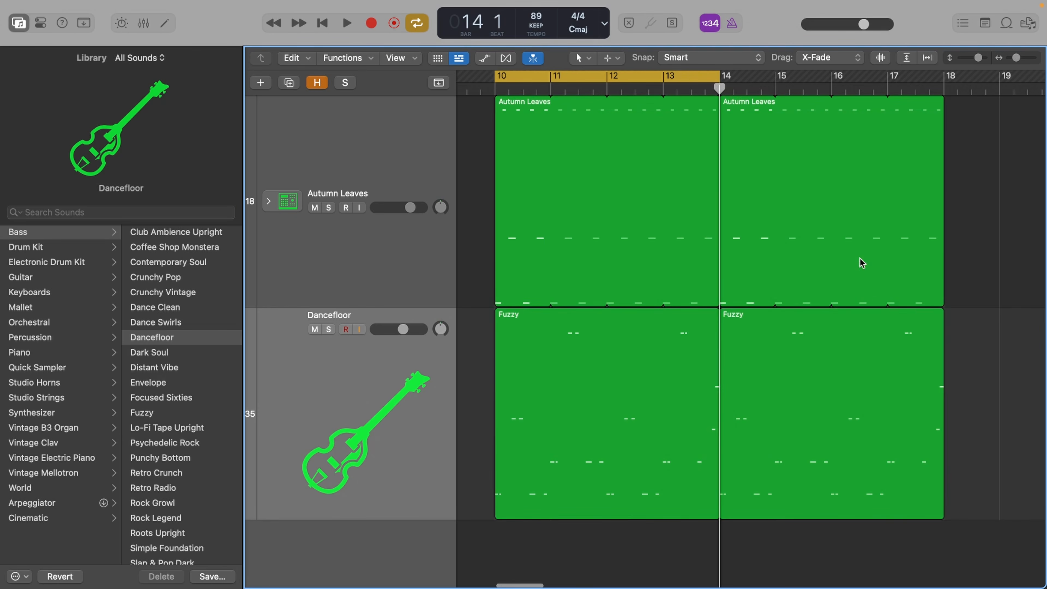
pyautogui.click(927, 438)
pyautogui.press('Delete')
pyautogui.click(827, 289)
pyautogui.press('Delete')
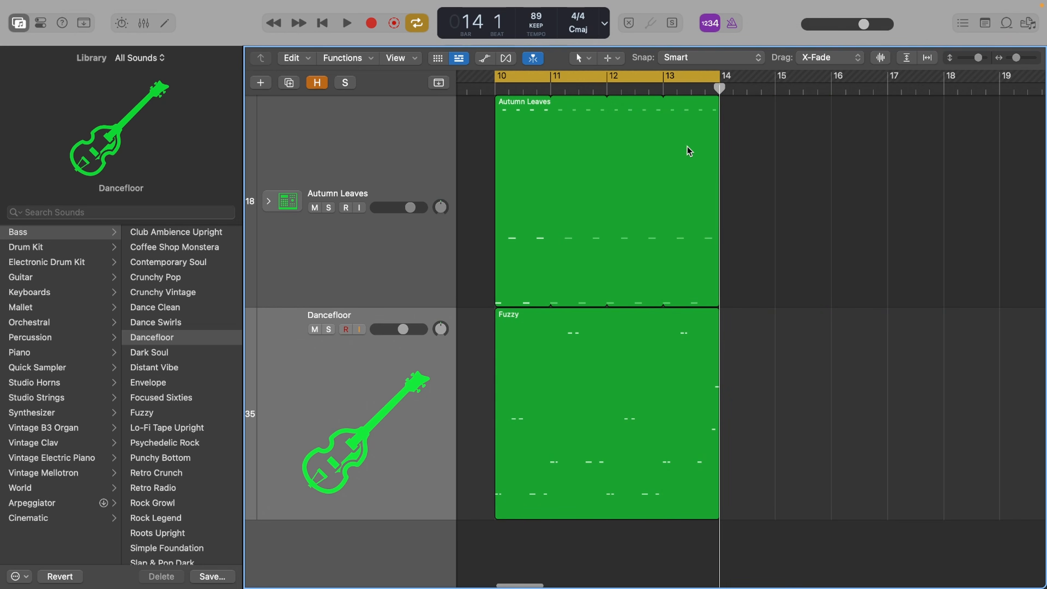
# Split the Autumn Leaves drum region at bar 13 and select the one-bar region after the split
pyautogui.click(668, 83)
pyautogui.click(517, 130)
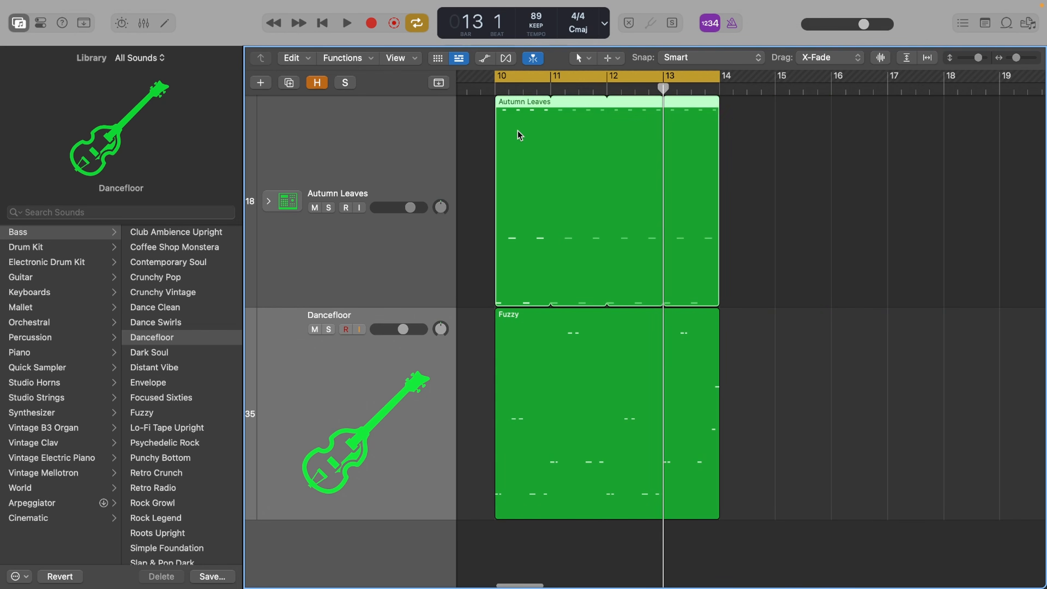
pyautogui.press('super+t')
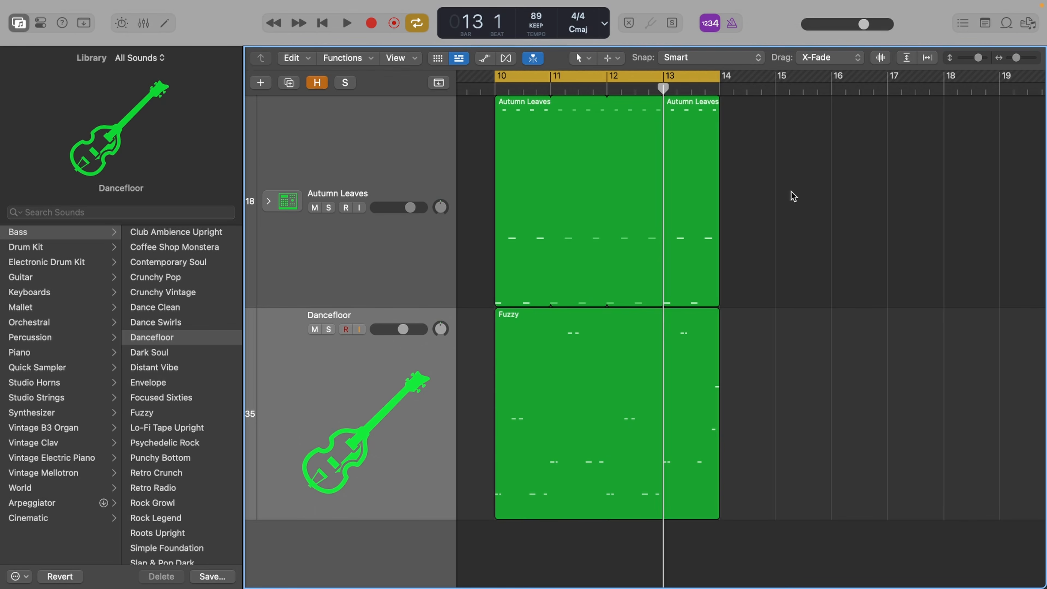
pyautogui.click(684, 206)
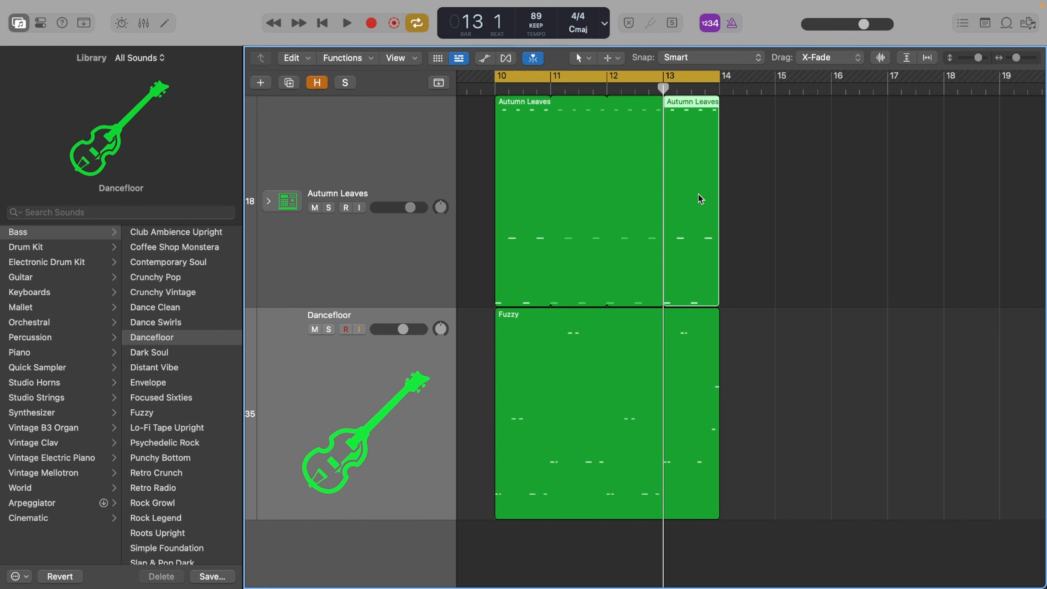
# Open the bar 13 drum region in the Piano Roll and examine its kick and snare notes
pyautogui.doubleClick(707, 241)
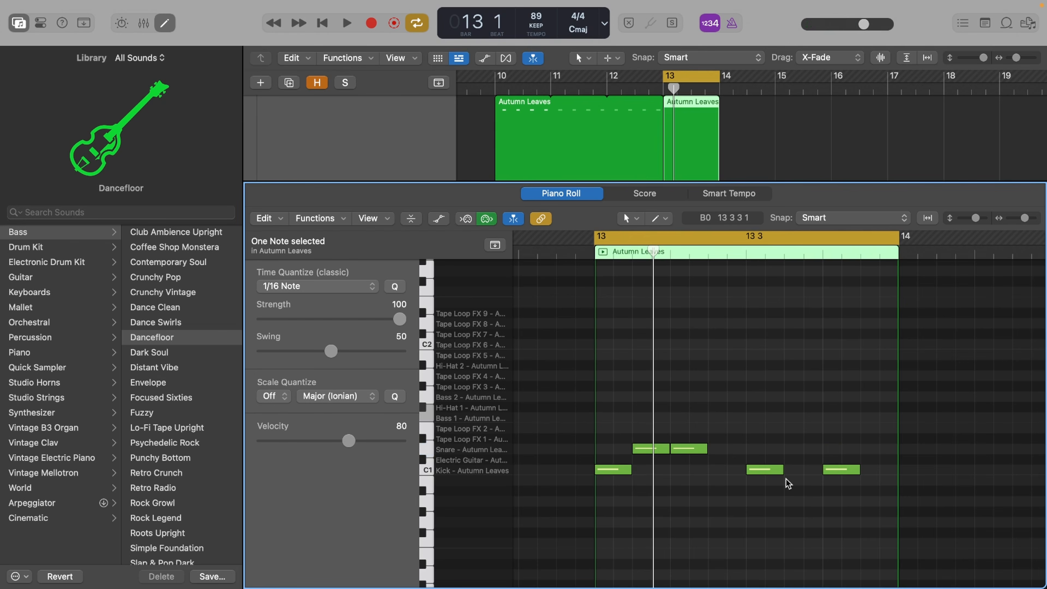
pyautogui.click(842, 470)
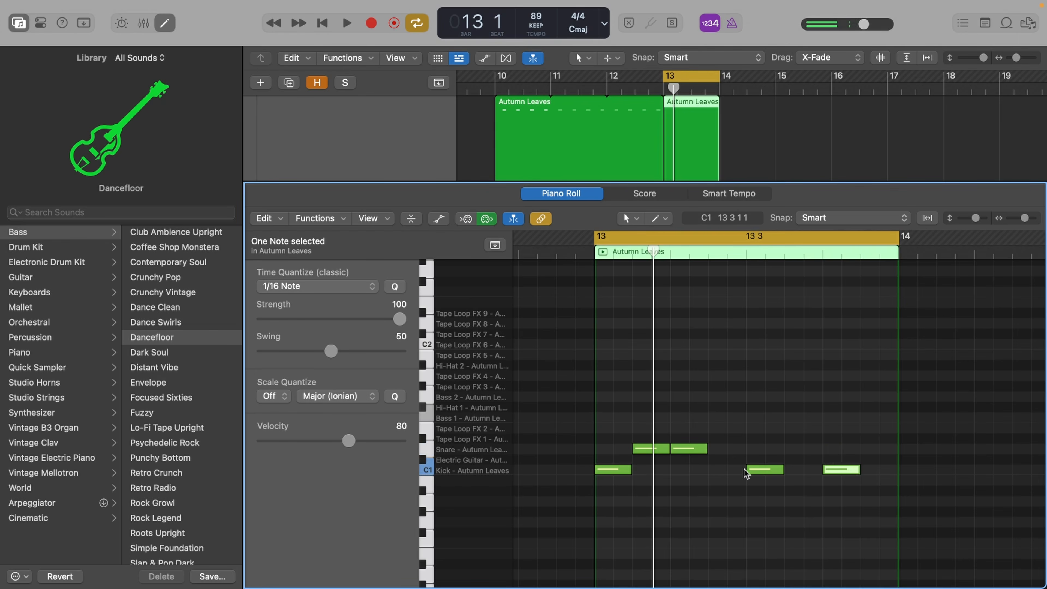
pyautogui.click(740, 497)
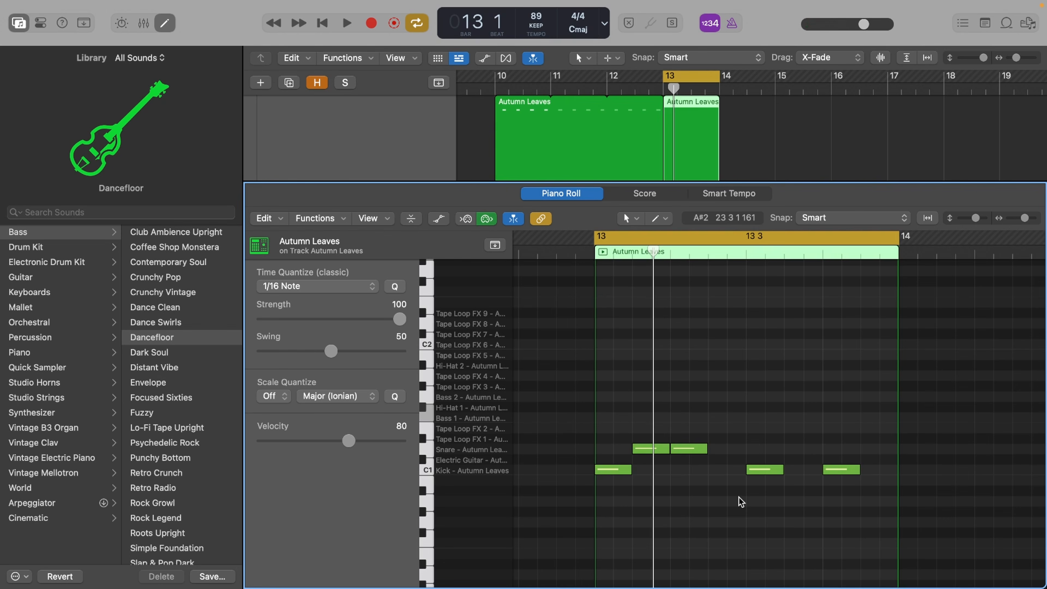
pyautogui.moveTo(627, 419); pyautogui.dragTo(713, 463)
pyautogui.click(683, 421)
pyautogui.moveTo(683, 422); pyautogui.dragTo(666, 449)
# Try a snare note together with the last kick on beat 4 of bar 13, and remove it again
pyautogui.click(693, 458)
pyautogui.click(841, 449)
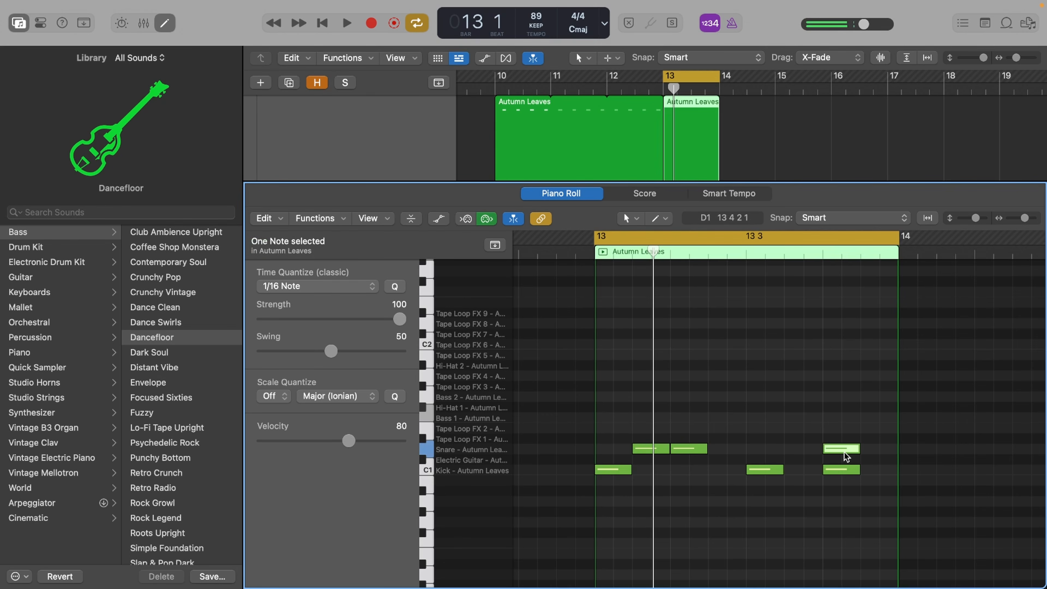
pyautogui.press('Delete')
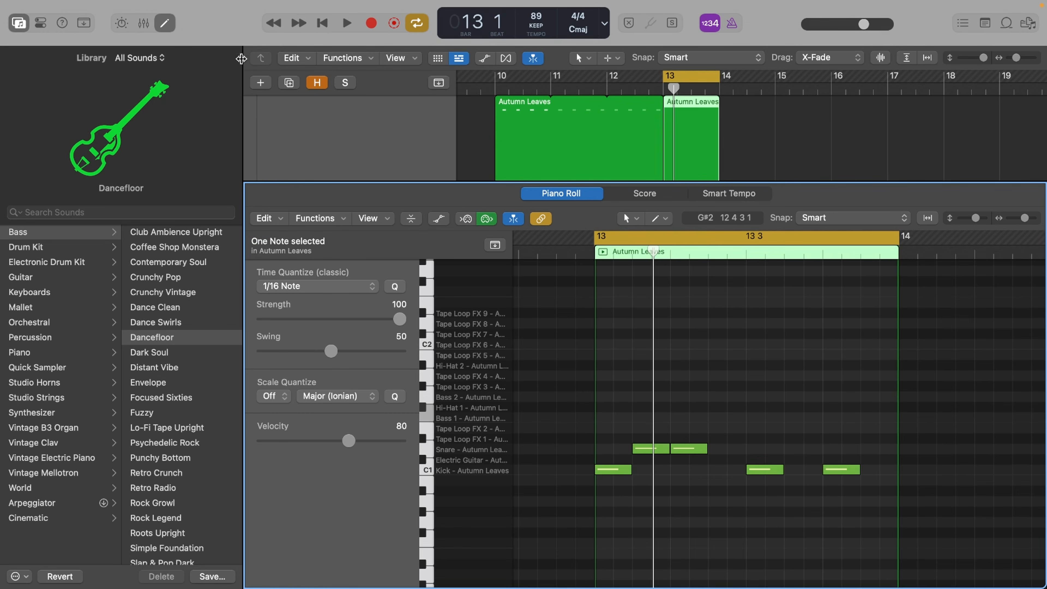
# Close the Piano Roll and compare the bar 13 drum fill with the bass line in the arrangement
pyautogui.click(167, 24)
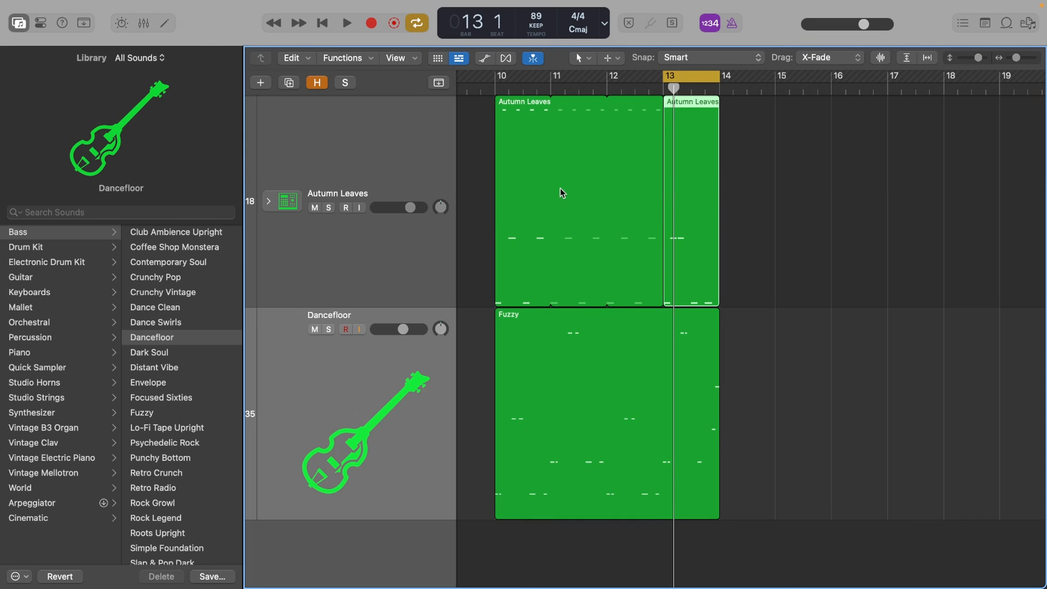
pyautogui.press('z')
pyautogui.hscroll(5, 783, 364)
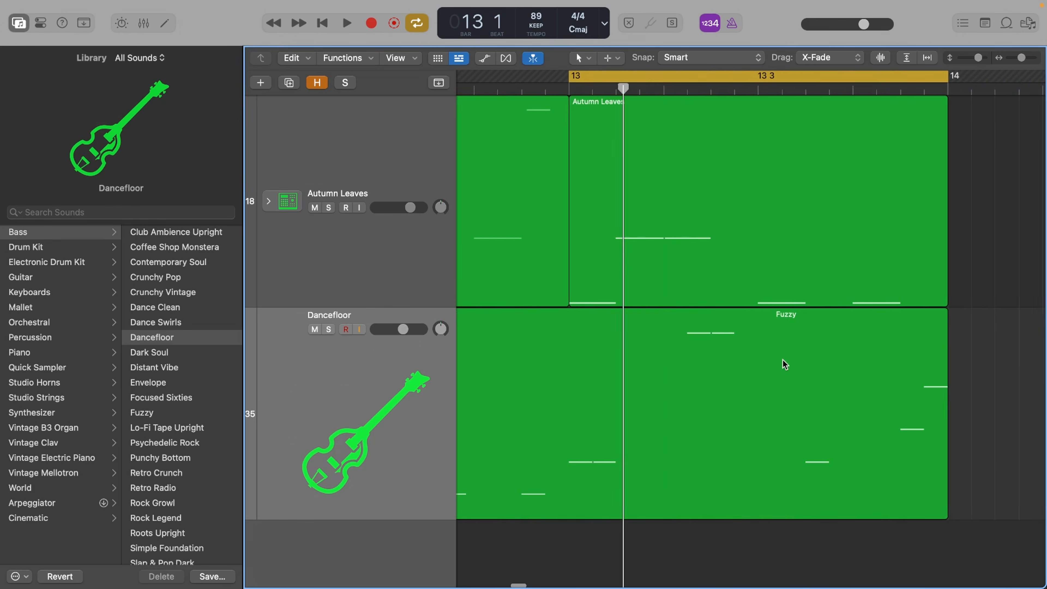
pyautogui.hscroll(-2, 846, 348)
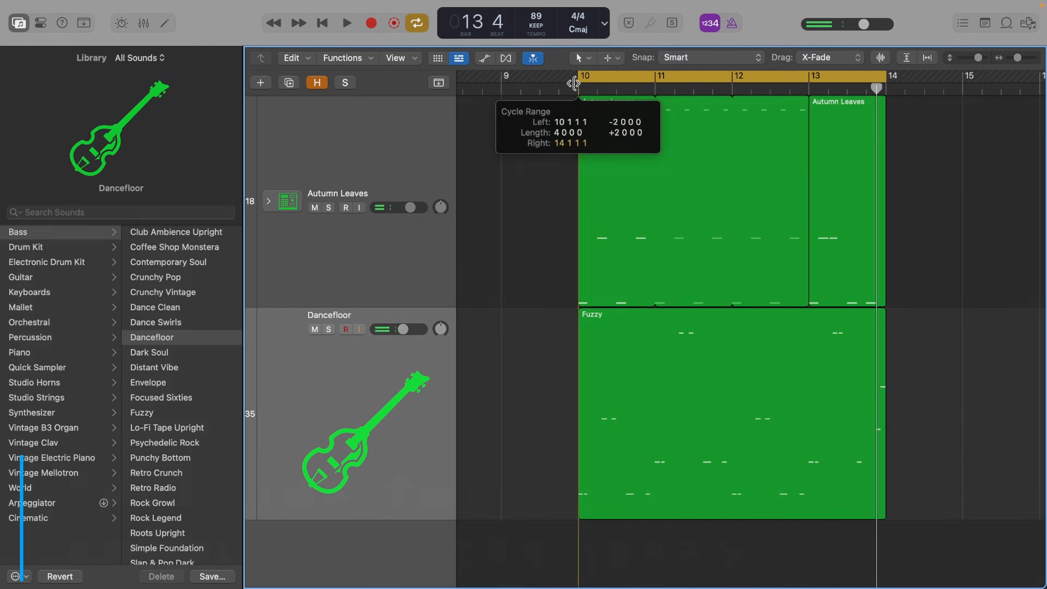
# Set the cycle range to bars 10 to 14 and audition the drum loop and its fill with the bass
pyautogui.moveTo(580, 76); pyautogui.dragTo(579, 75)
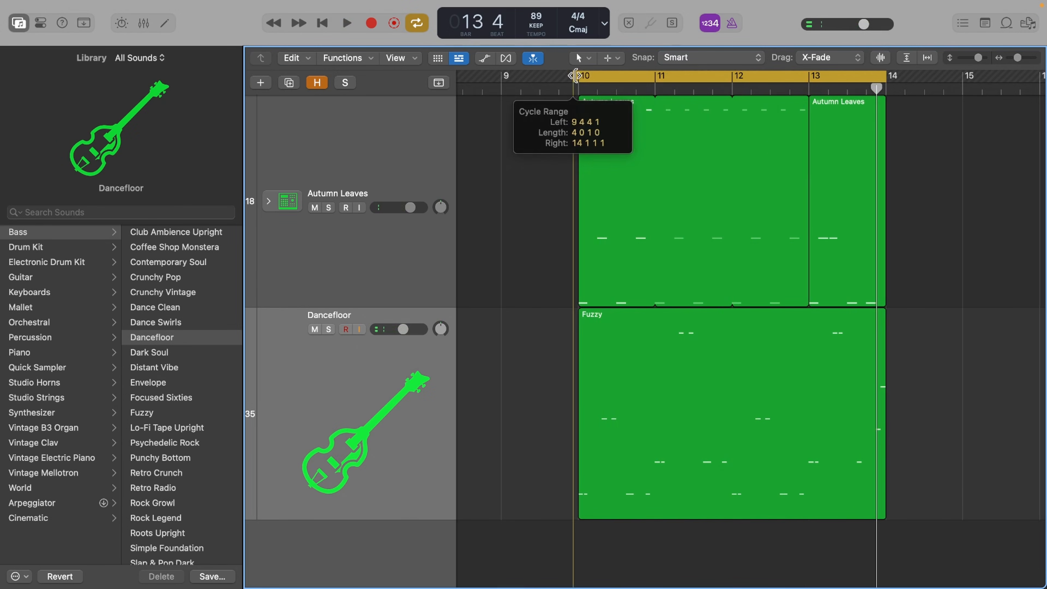
pyautogui.press('space')
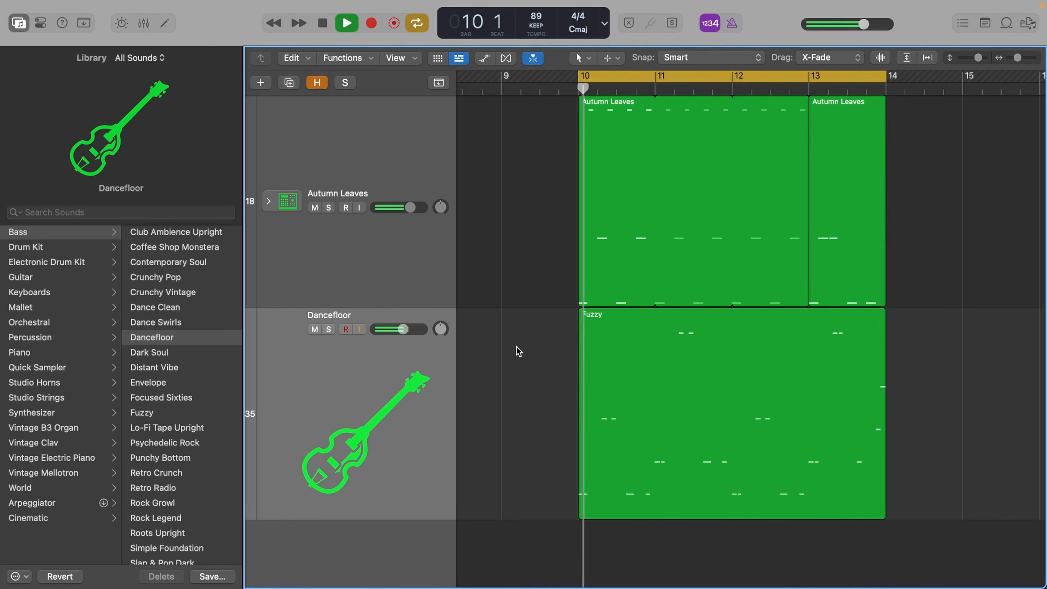
pyautogui.click(852, 227)
pyautogui.press('space')
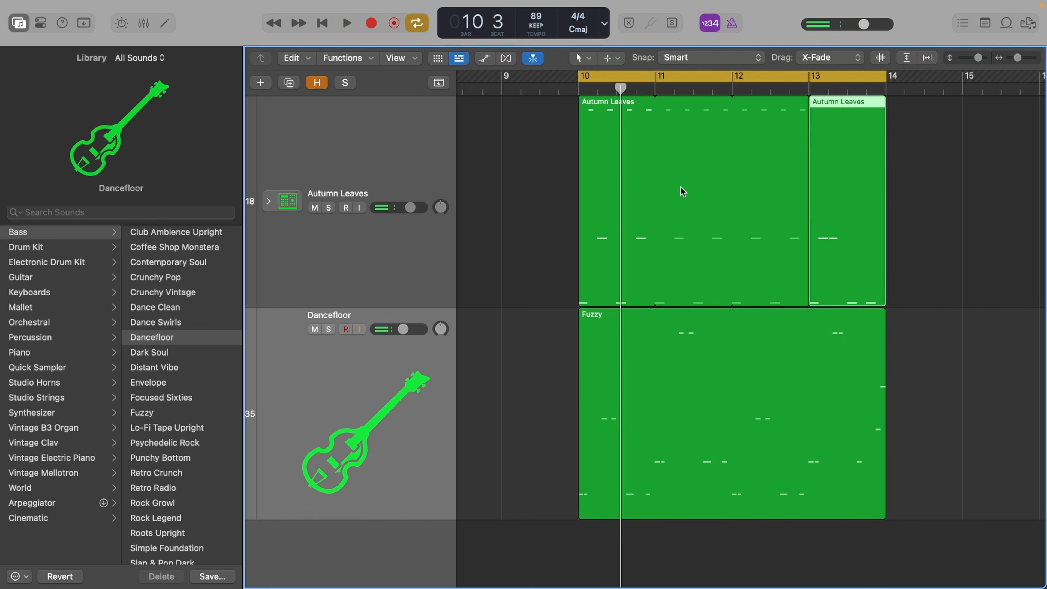
pyautogui.click(955, 188)
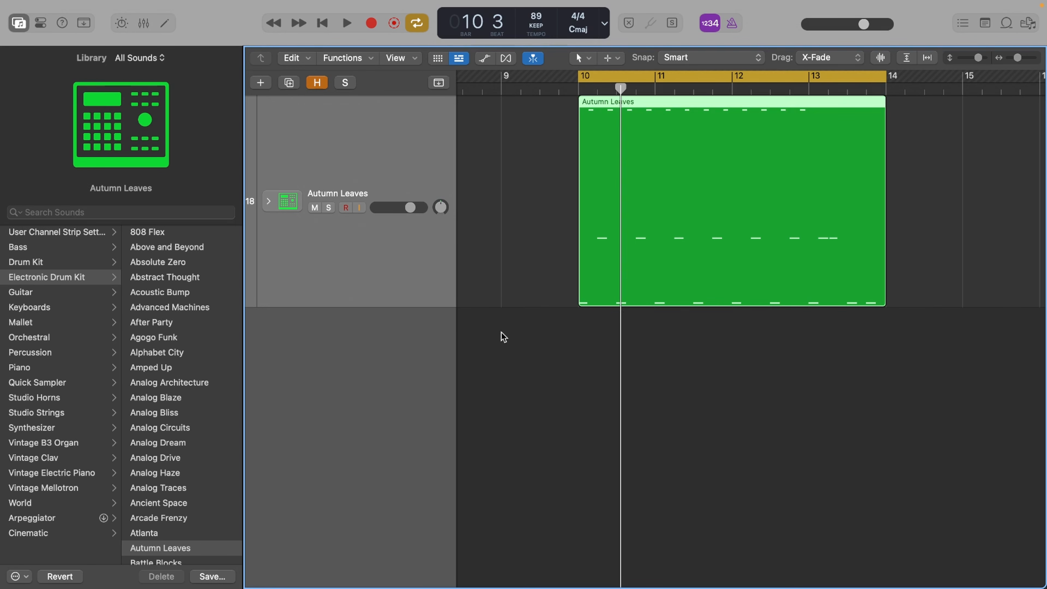
# Mute the Autumn Leaves drum region at bars 10 to 14 and add a software instrument track with the East Bay drum kit
pyautogui.hotkey('ctrl', 'm')
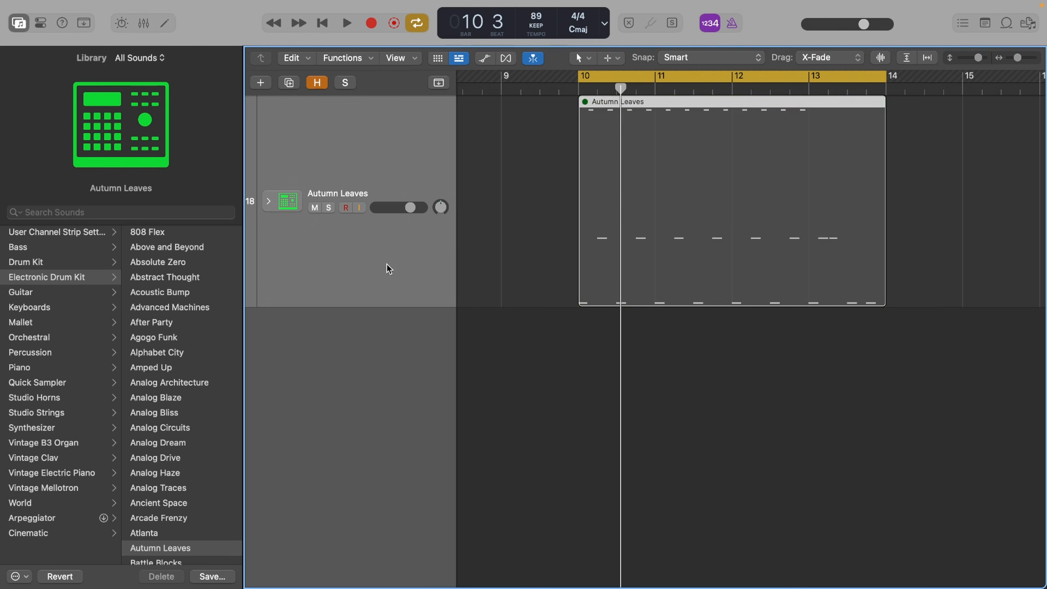
pyautogui.click(260, 79)
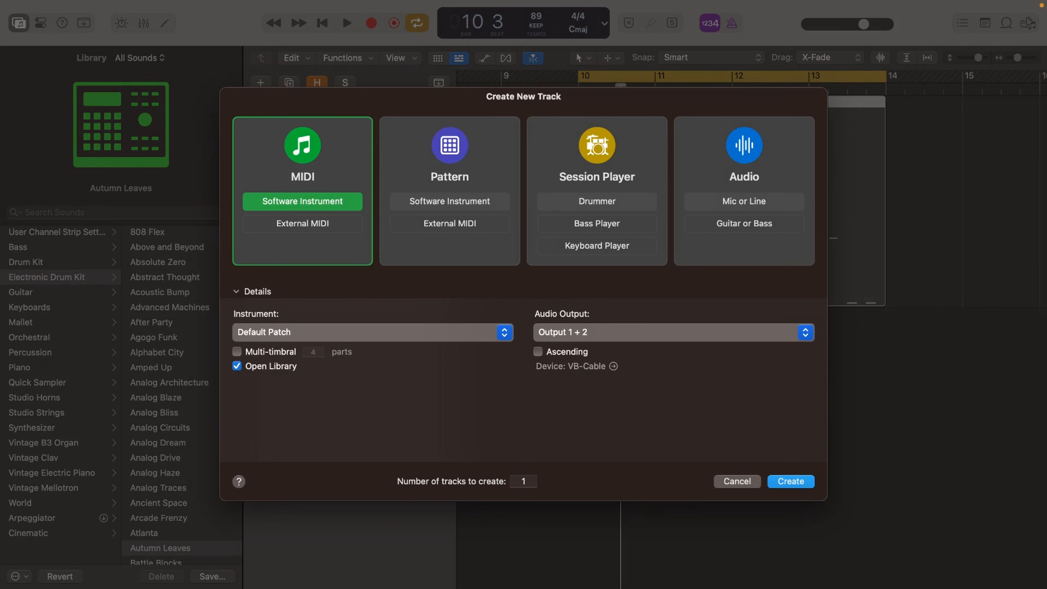
pyautogui.press('Return')
pyautogui.click(26, 247)
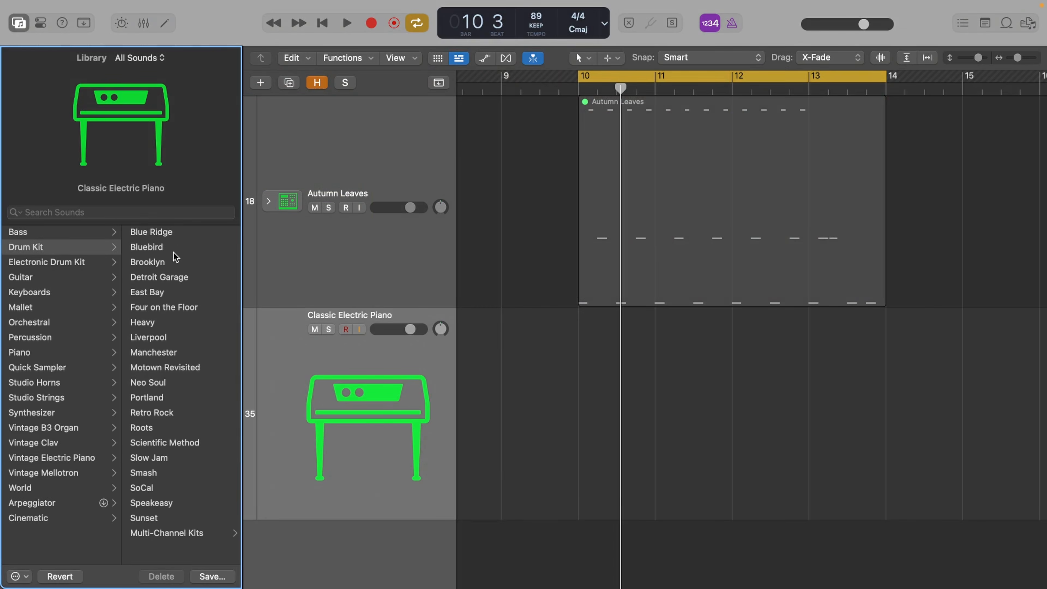
pyautogui.click(169, 292)
# In the Piano Roll, program an East Bay beat in bar 10: eighth-note closed hi-hats, kicks on beats 1 and 3, snares on 2 and 4
pyautogui.click(579, 81)
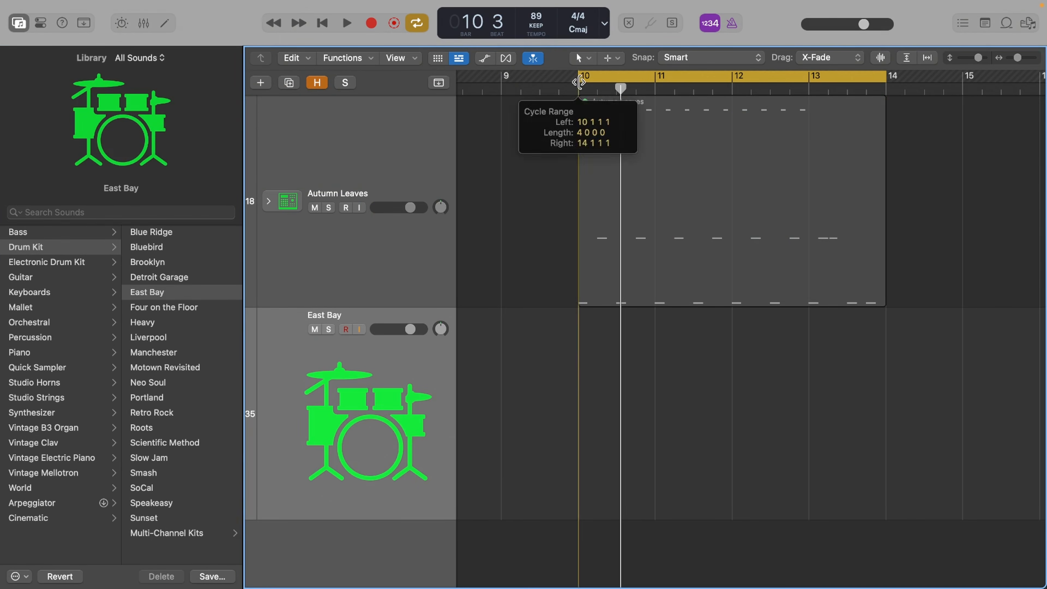
pyautogui.click(579, 91)
pyautogui.press('x')
pyautogui.press('x')
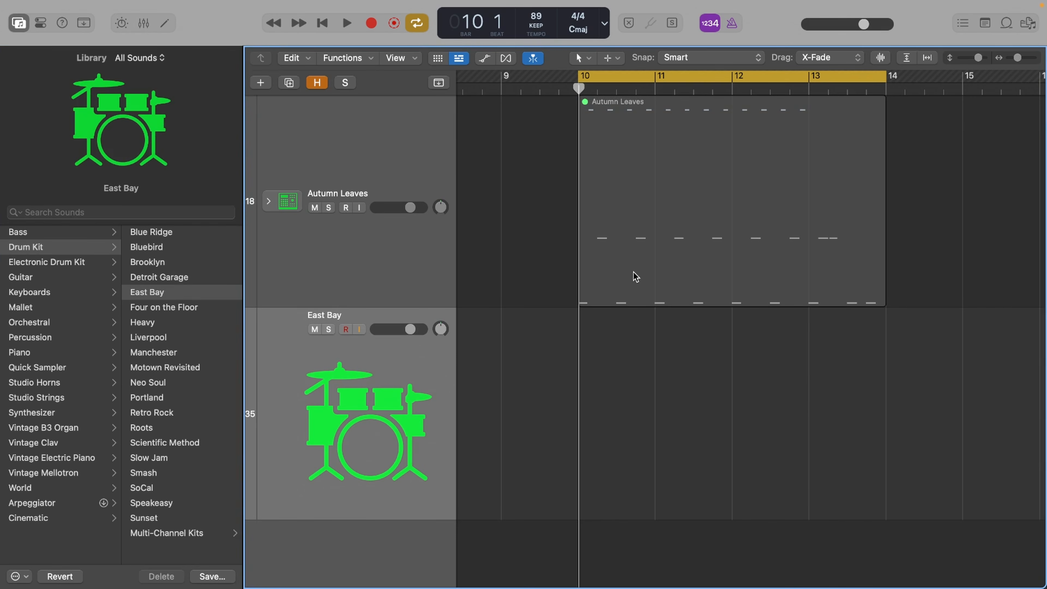
pyautogui.press('e')
pyautogui.scroll(-2, 630, 359)
pyautogui.click(579, 86)
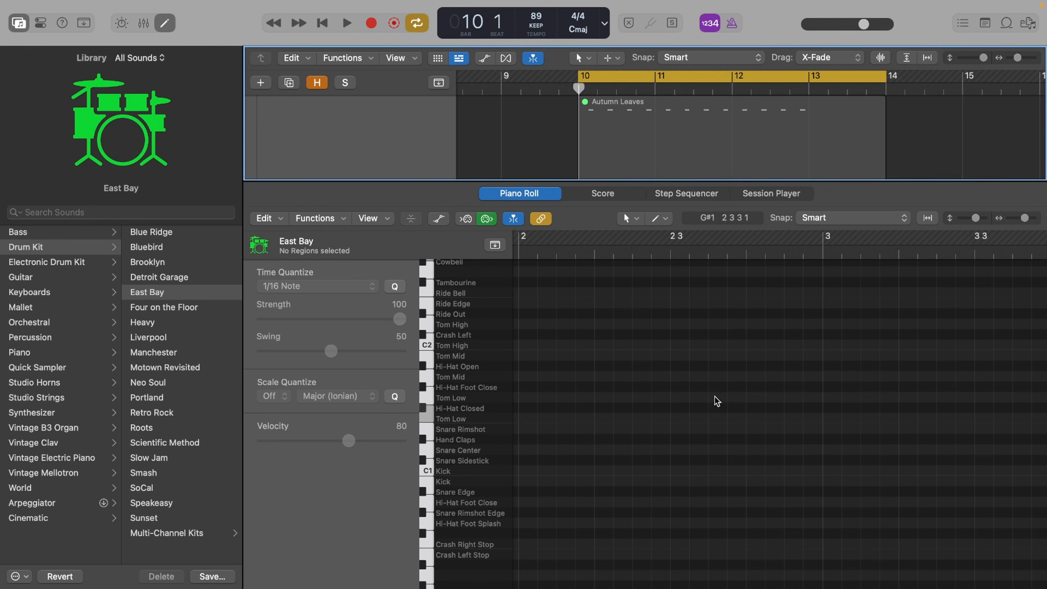
pyautogui.hscroll(10, 763, 404)
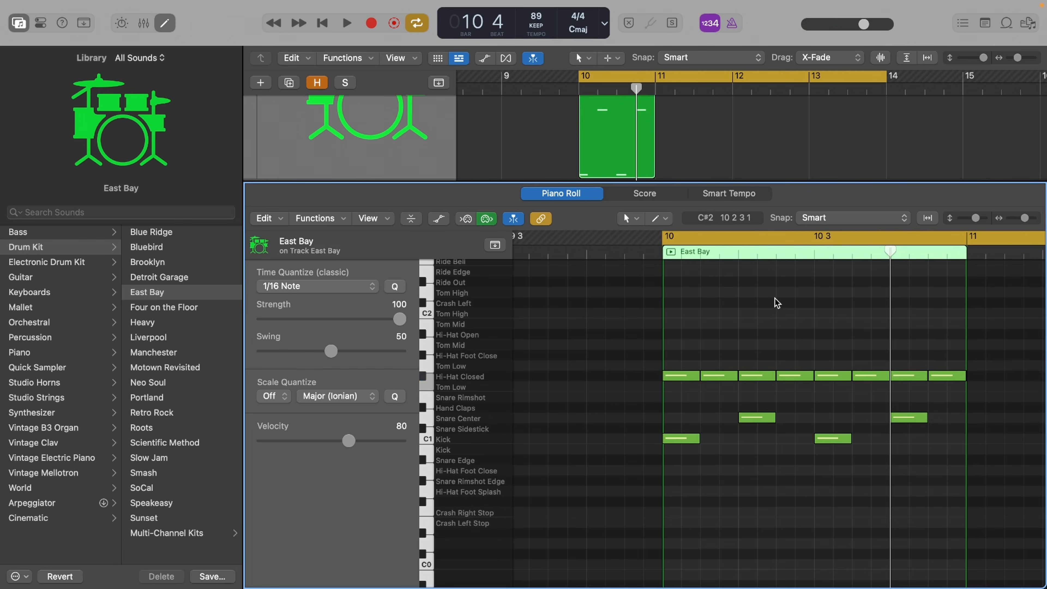
# Audition the one-bar East Bay beat and shorten the cycle range to bar 10 only
pyautogui.press('space')
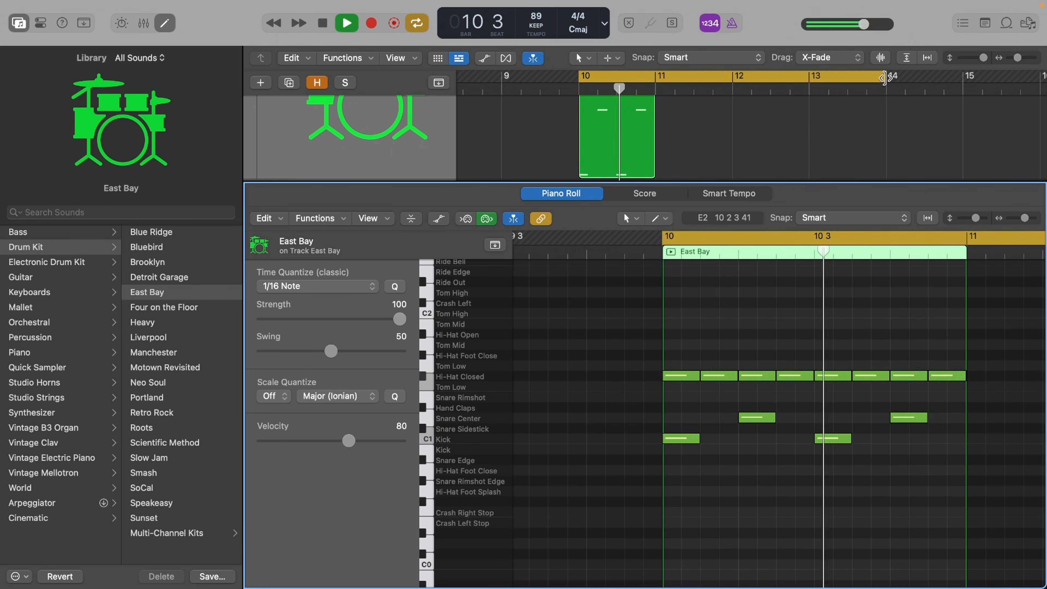
pyautogui.press('space')
pyautogui.moveTo(883, 77); pyautogui.dragTo(656, 78)
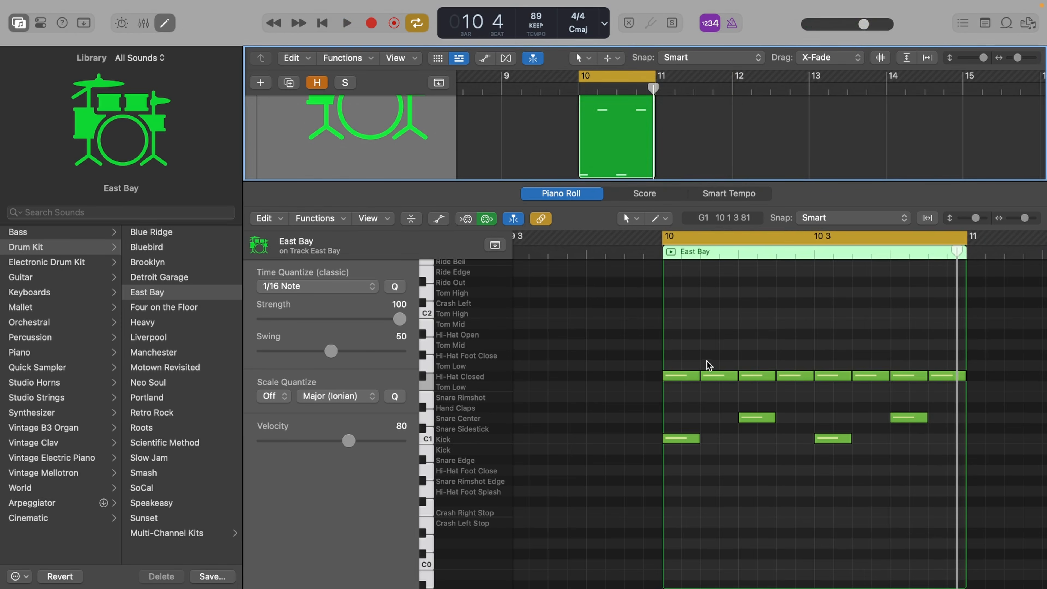
# Lower the velocity of the four off-beat closed hi-hat notes in bar 10 to 60
pyautogui.click(685, 330)
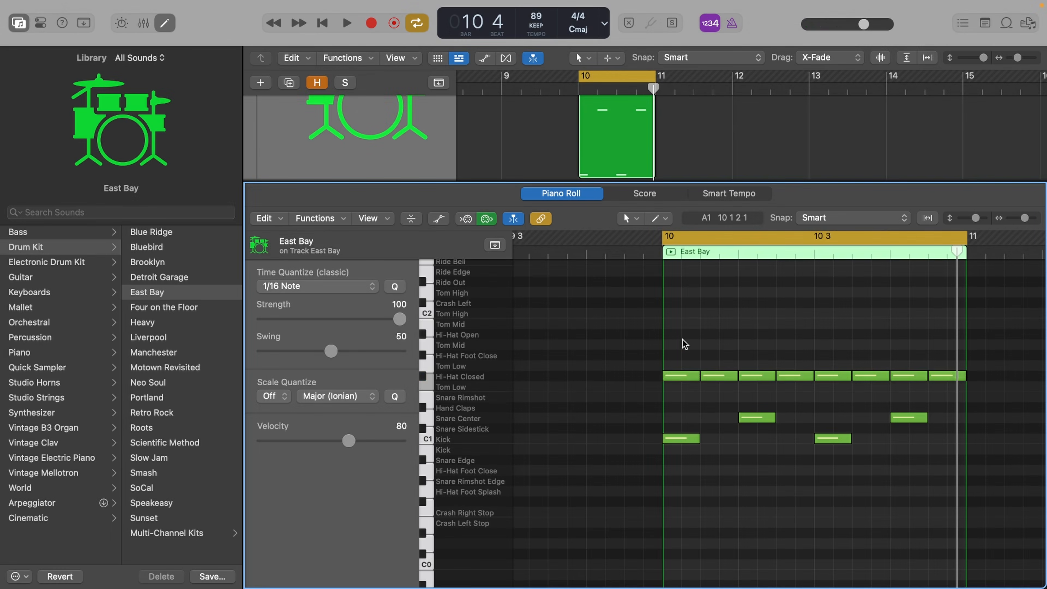
pyautogui.click(729, 375)
pyautogui.keyDown('shift'); pyautogui.click(795, 375); pyautogui.keyUp('shift')
pyautogui.keyDown('shift'); pyautogui.click(870, 375); pyautogui.keyUp('shift')
pyautogui.keyDown('shift'); pyautogui.click(944, 375); pyautogui.keyUp('shift')
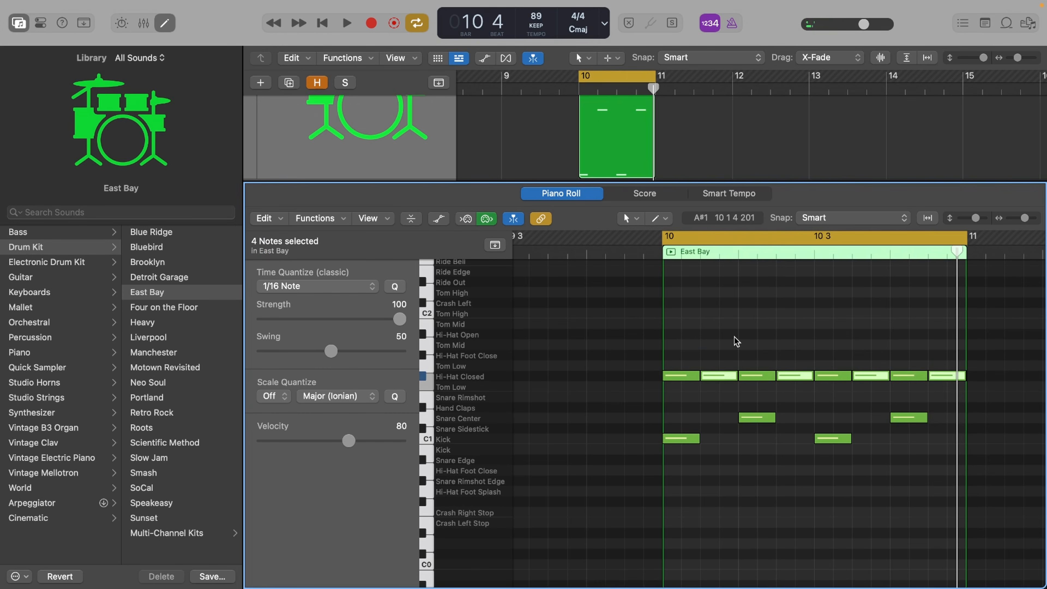
pyautogui.moveTo(722, 375); pyautogui.dragTo(718, 412)
pyautogui.click(721, 414)
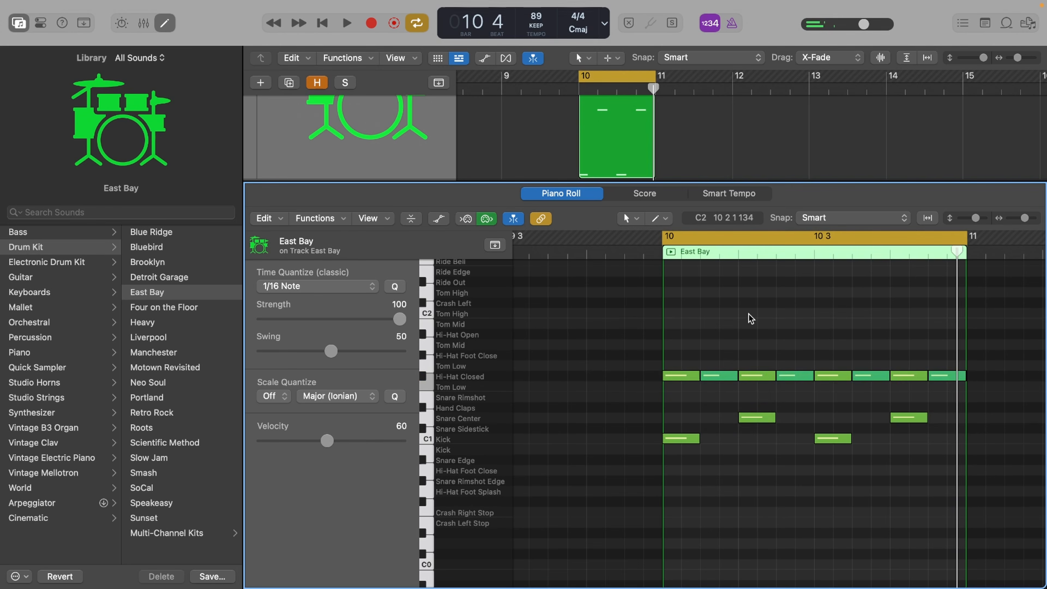
# Raise the velocity of the whole East Bay beat and set the four off-beat closed hi-hats to 64 while auditioning the loop
pyautogui.moveTo(682, 336); pyautogui.dragTo(994, 563)
pyautogui.moveTo(911, 418); pyautogui.dragTo(911, 393)
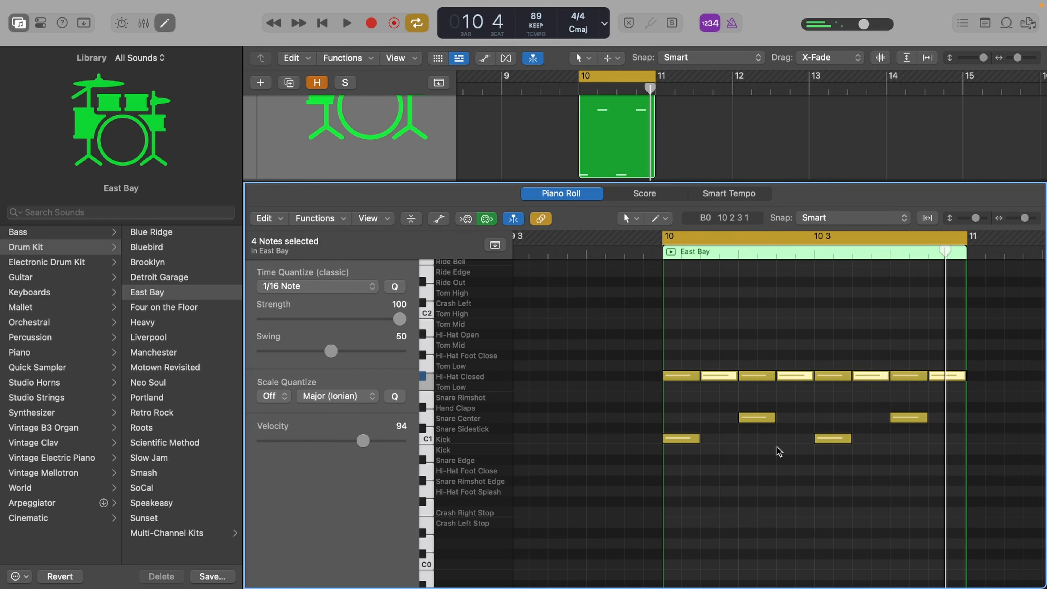
pyautogui.press('space')
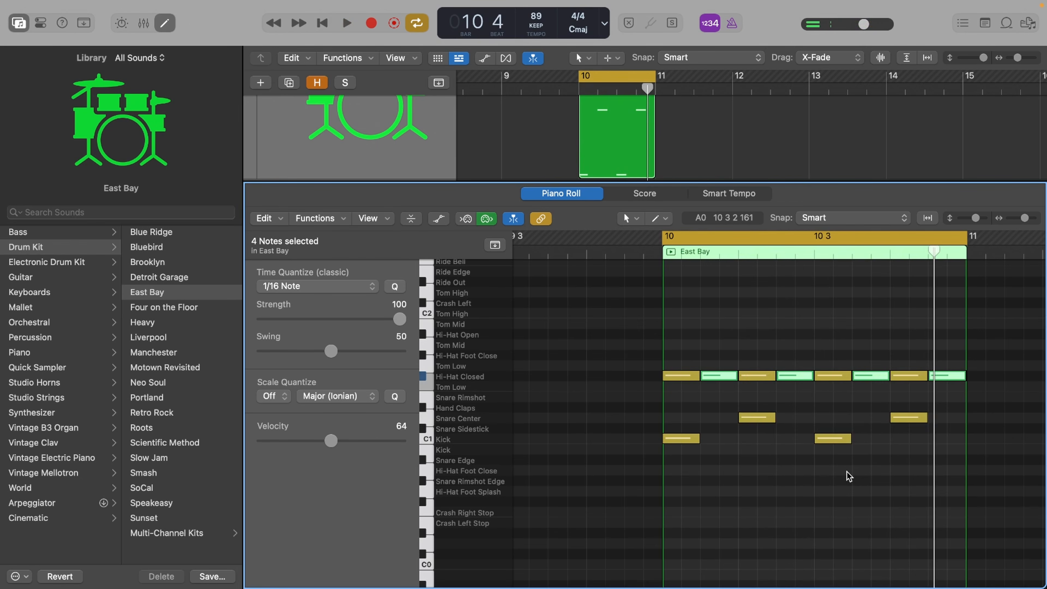
pyautogui.click(803, 470)
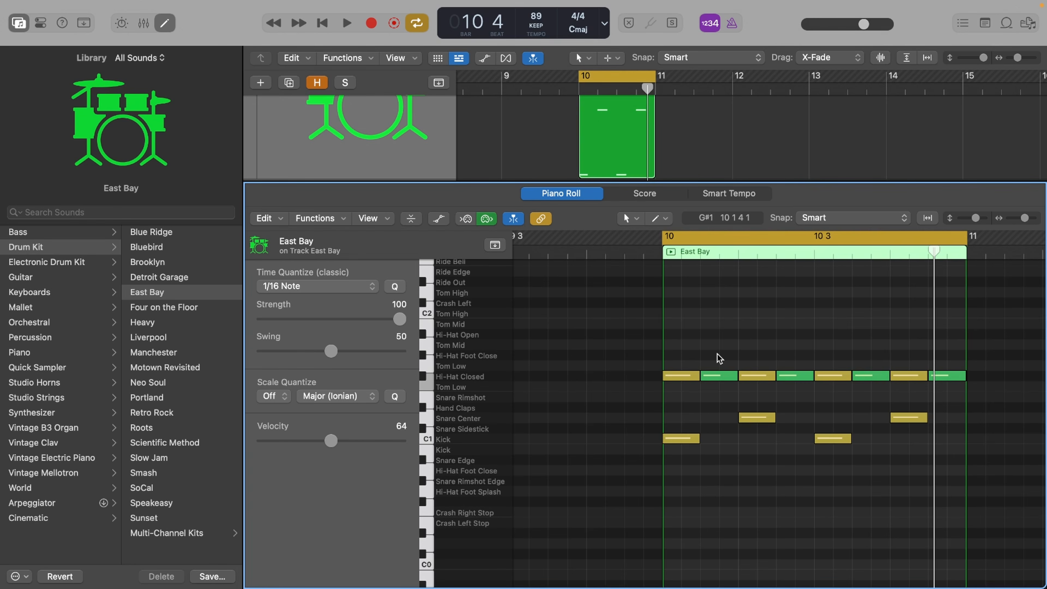